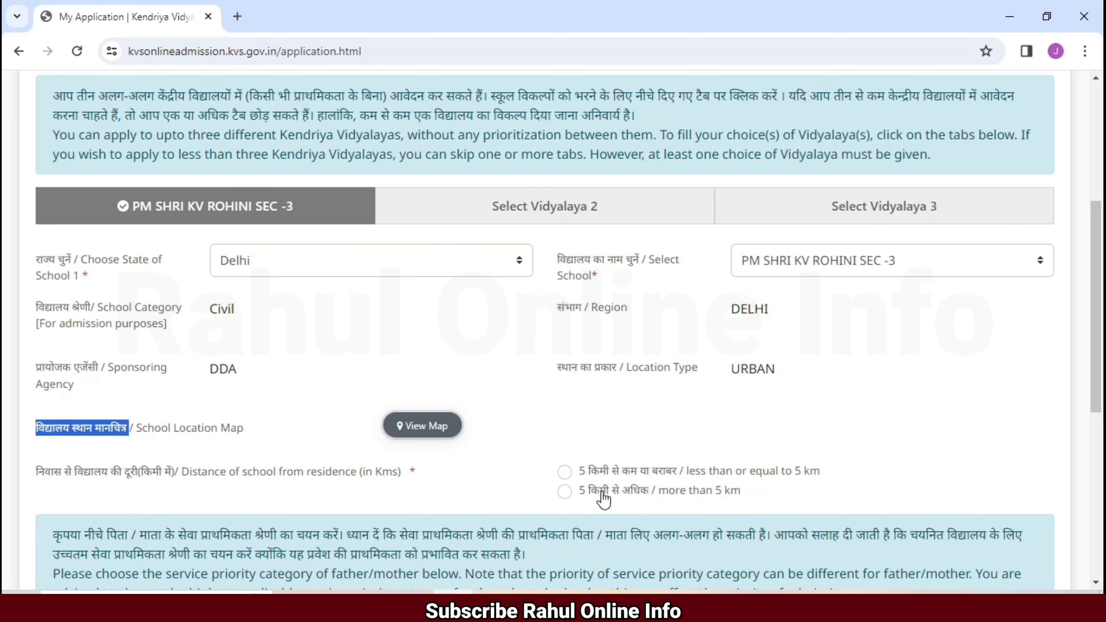
Set the school's distance from residence to more than 5 km and highlight the RTE eligibility message
scroll(603, 498, down, 3)
click(564, 346)
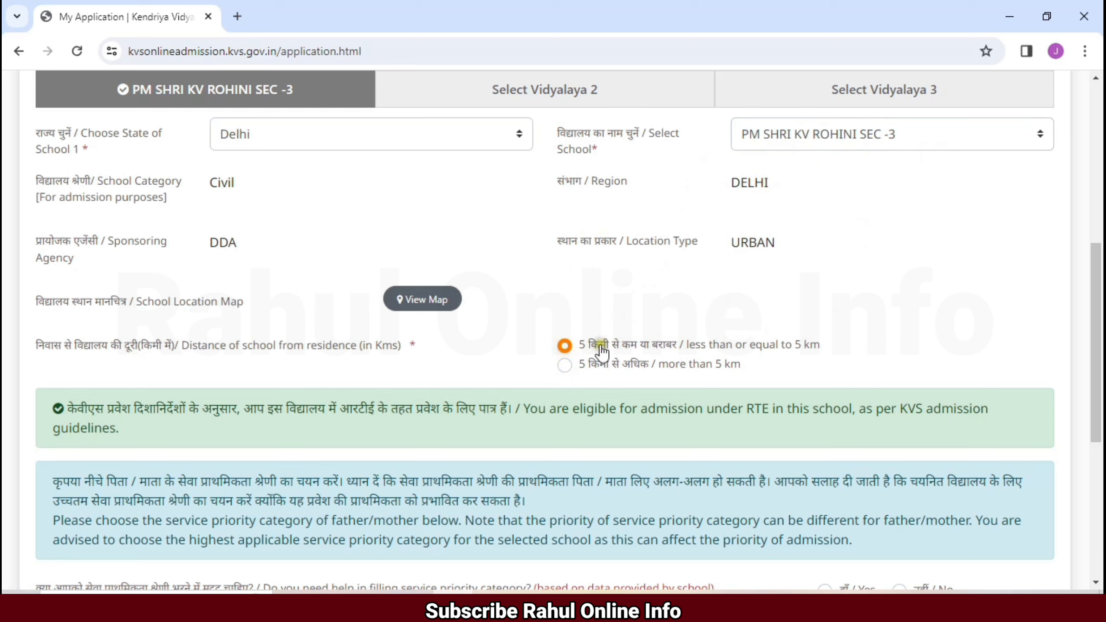
click(564, 366)
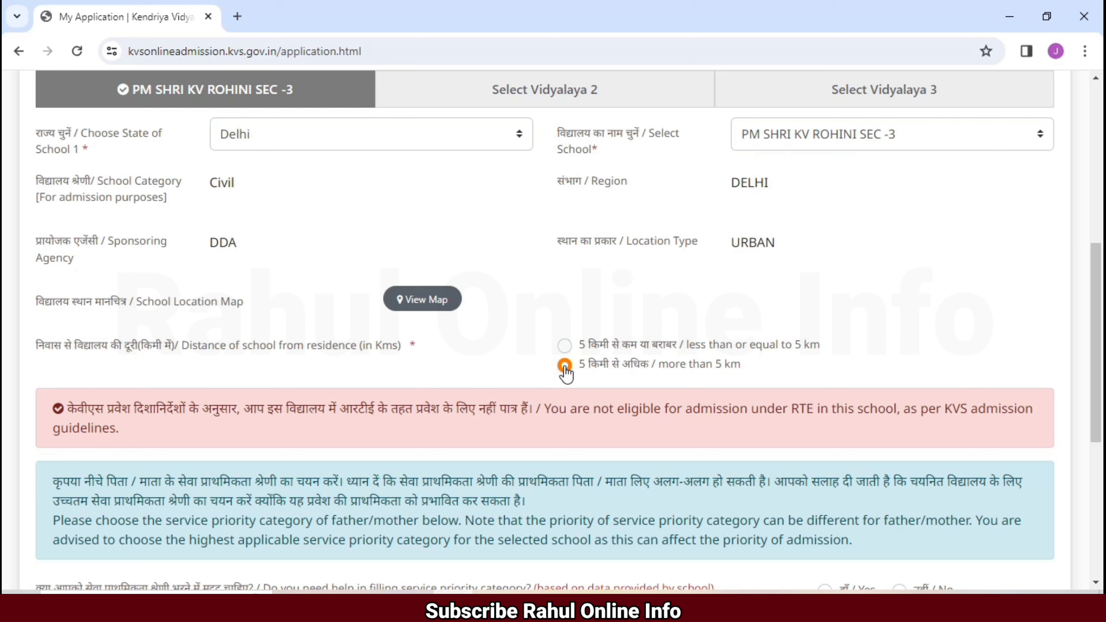
click(564, 366)
scroll(564, 366, down, 5)
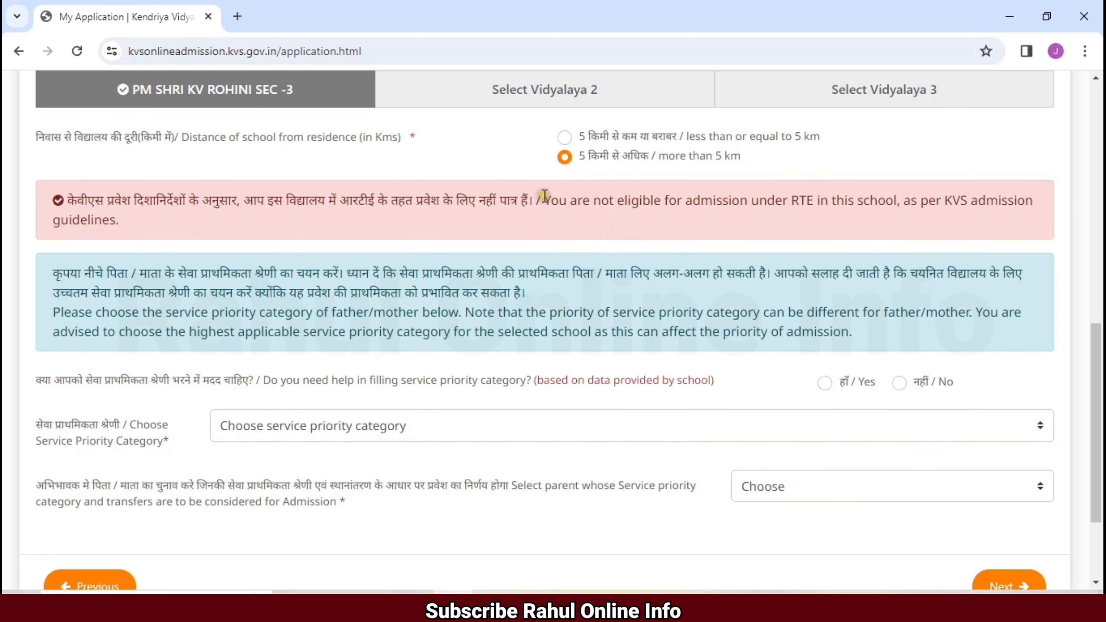
drag(544, 202, 600, 218)
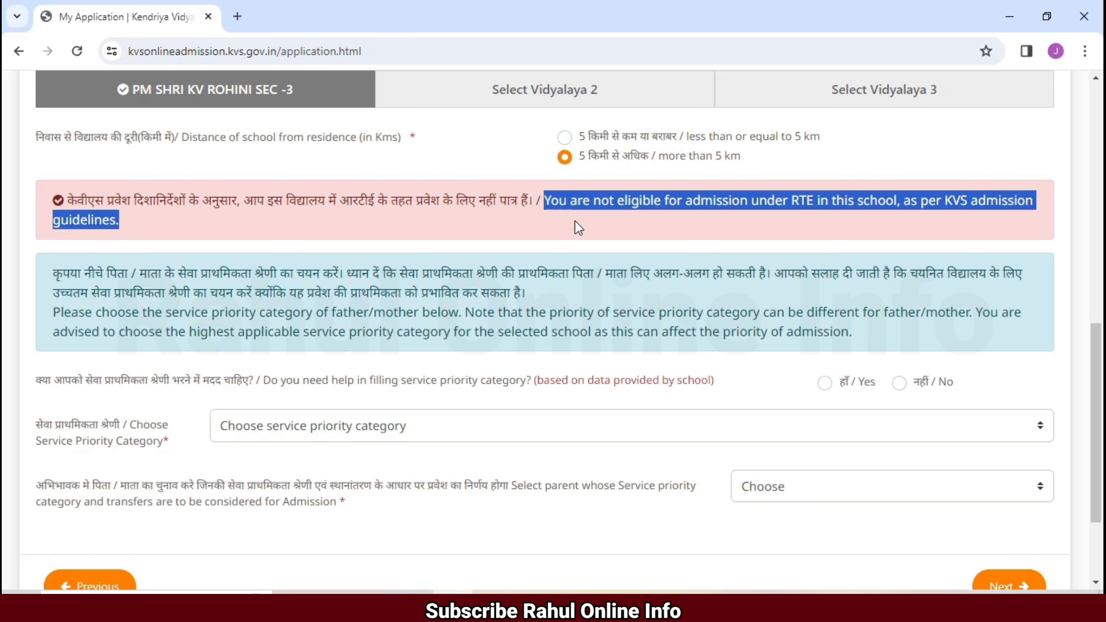
Set the school's distance from residence to less than or equal to 5 km and check the RTE eligibility message
click(564, 137)
drag(130, 203, 782, 203)
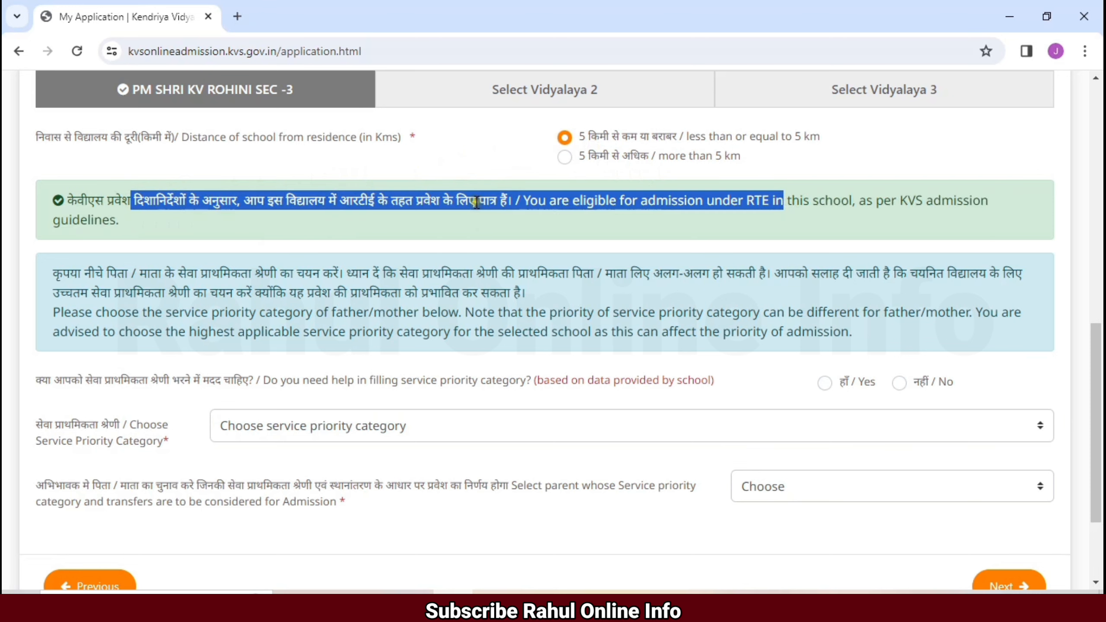
click(539, 205)
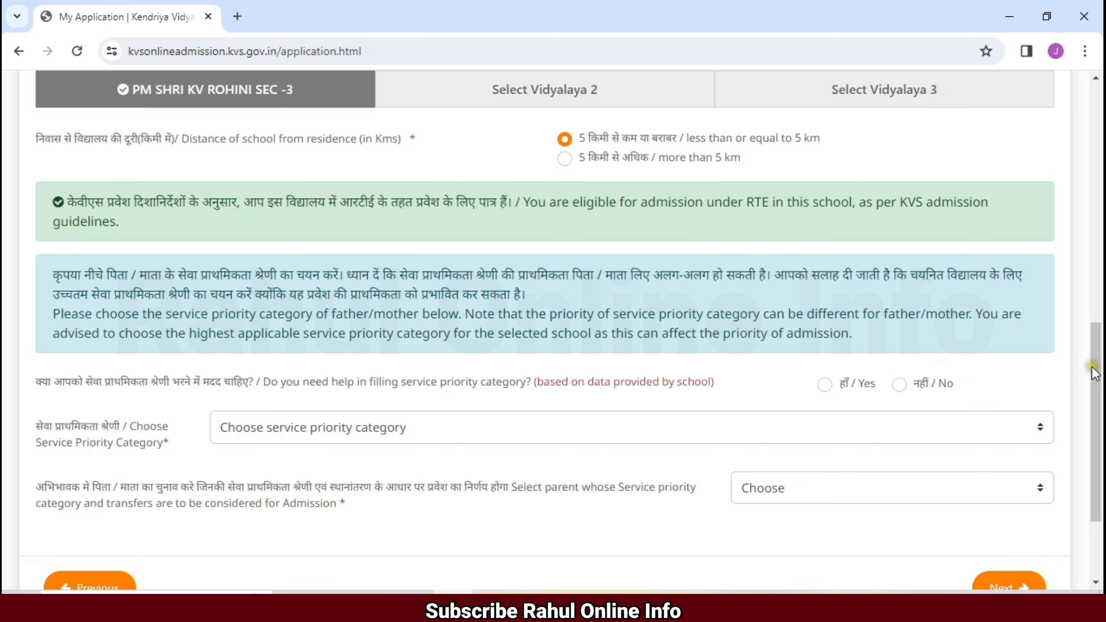
Look through the service priority categories and answer Yes to needing help in filling the service priority category
scroll(540, 206, down, 3)
drag(37, 290, 185, 350)
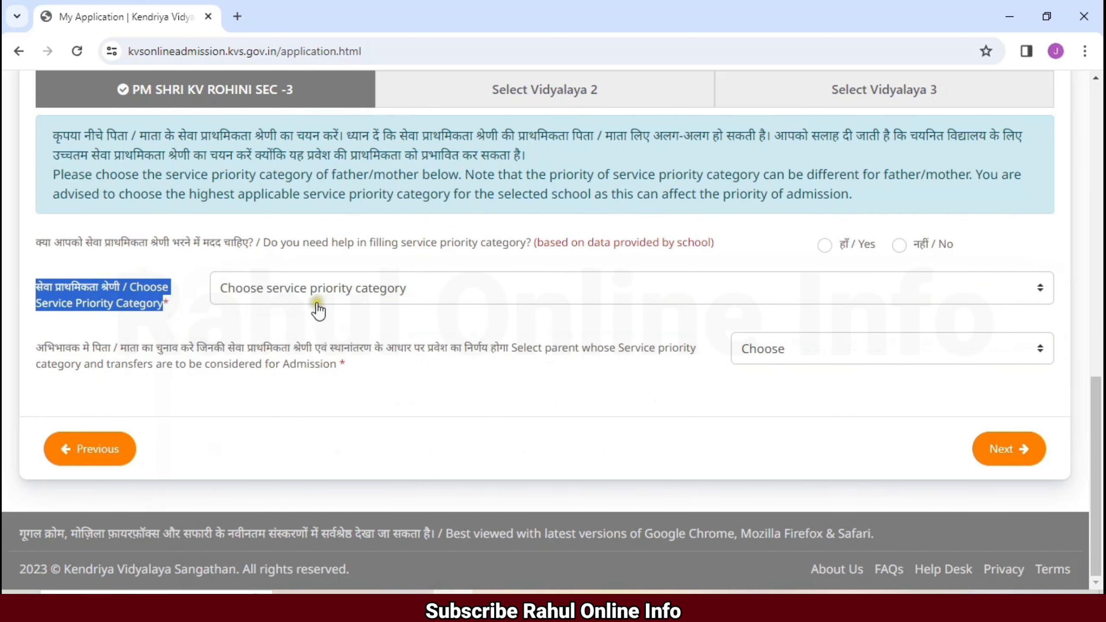
click(330, 288)
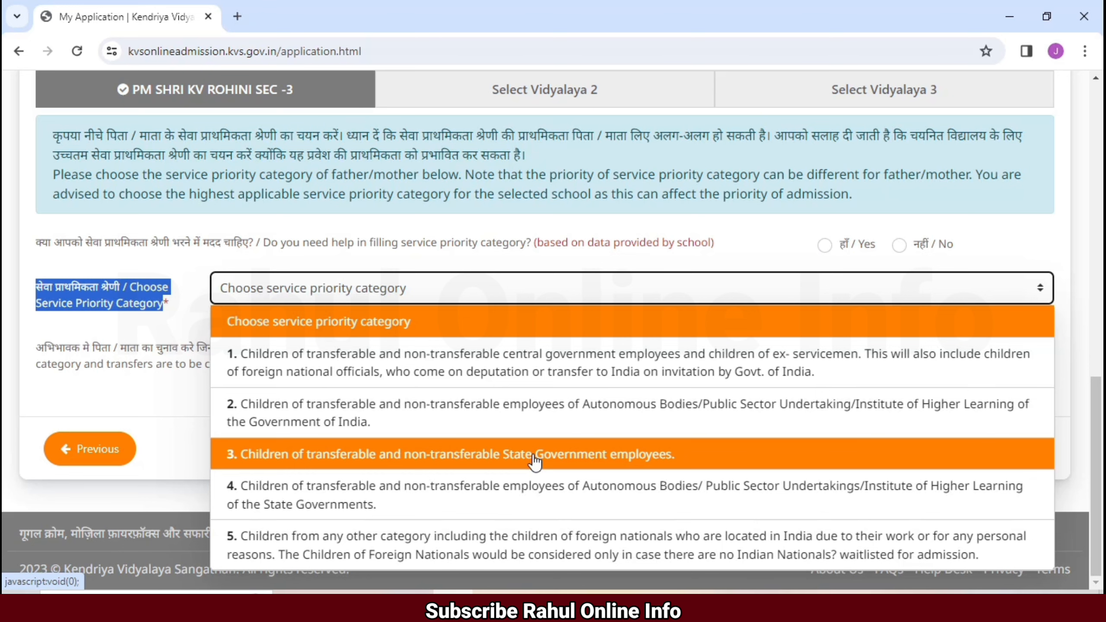
click(535, 459)
drag(35, 246, 140, 253)
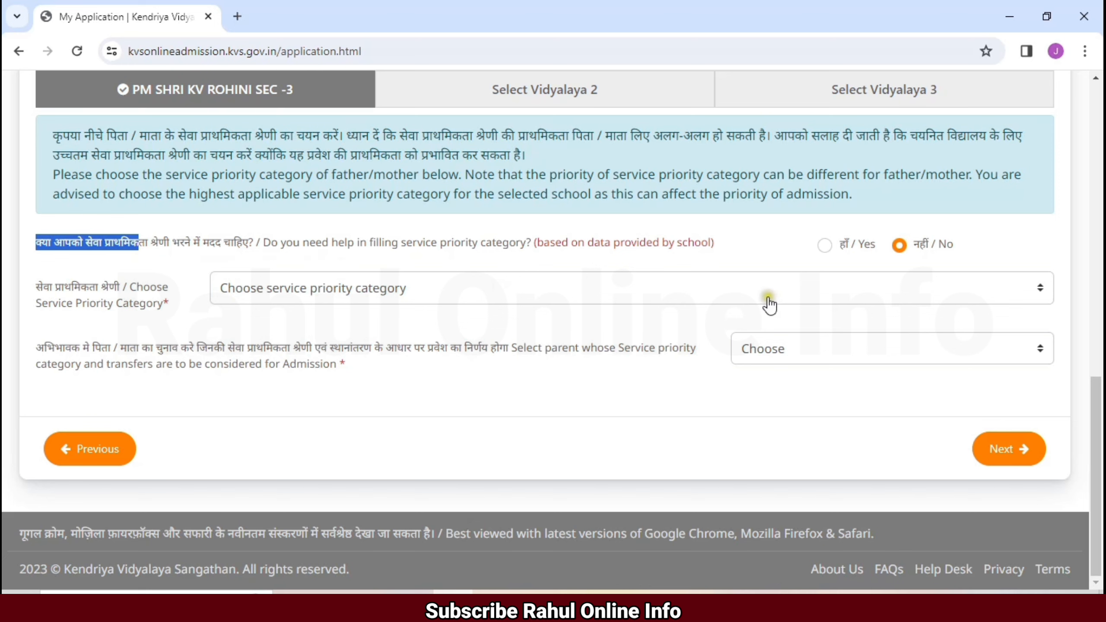
click(824, 247)
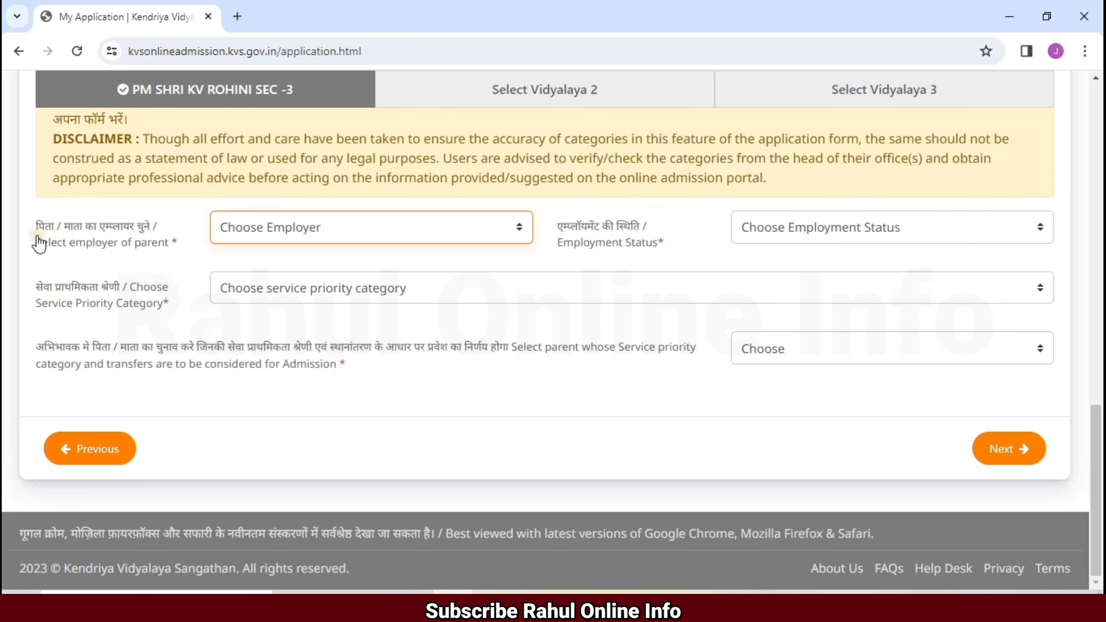
Set the parent's employer to FOOD CORPORATION OF INDIA
click(307, 230)
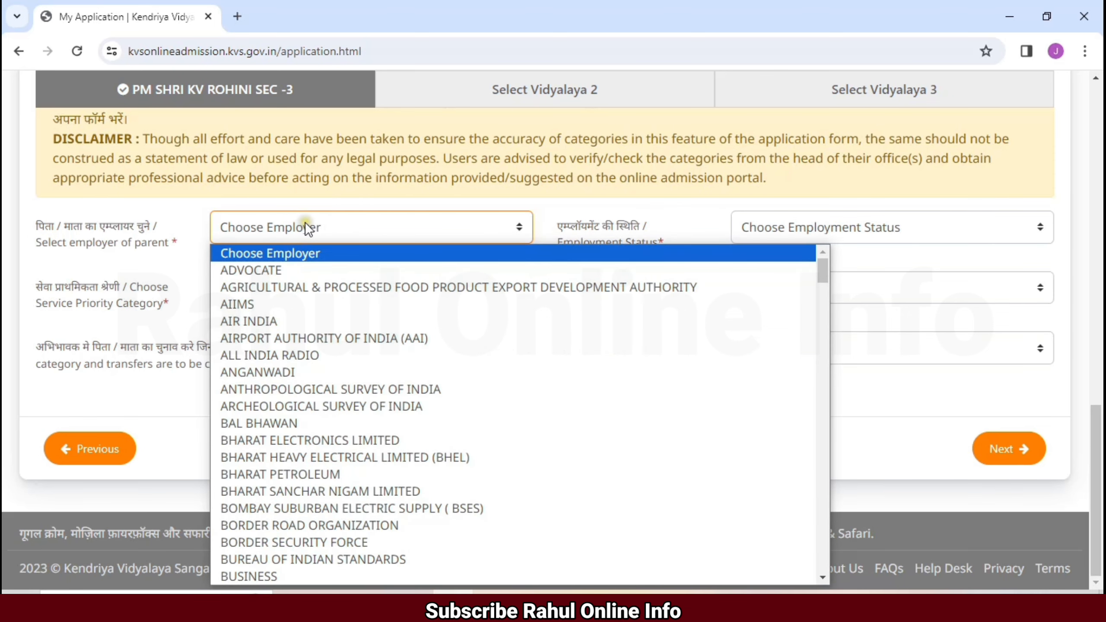
scroll(358, 451, down, 10)
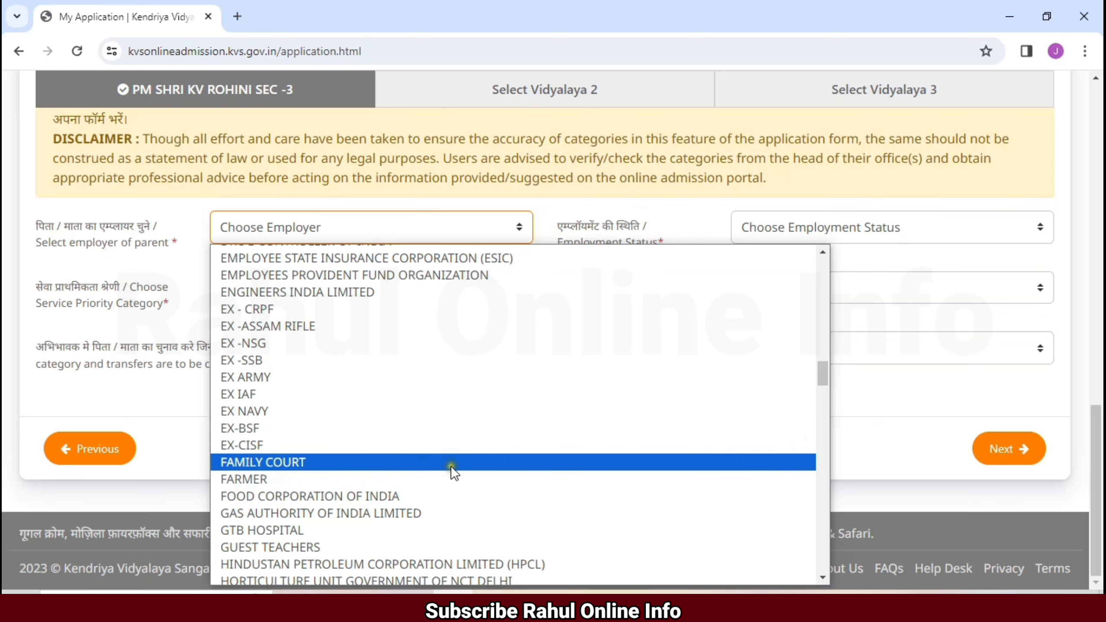
scroll(435, 453, up, 10)
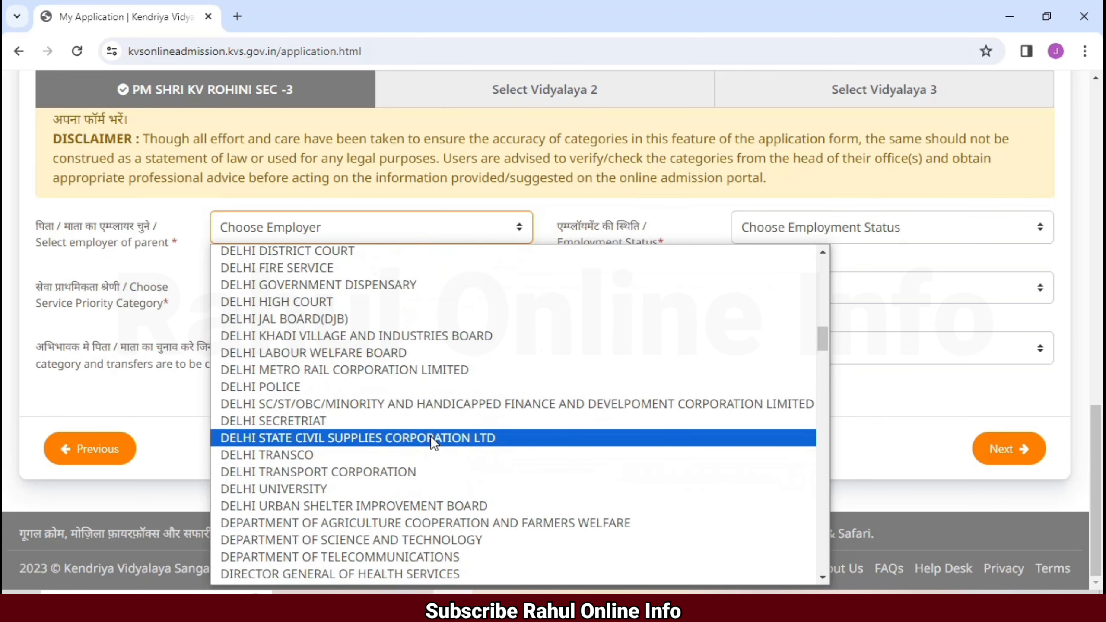
scroll(347, 493, down, 10)
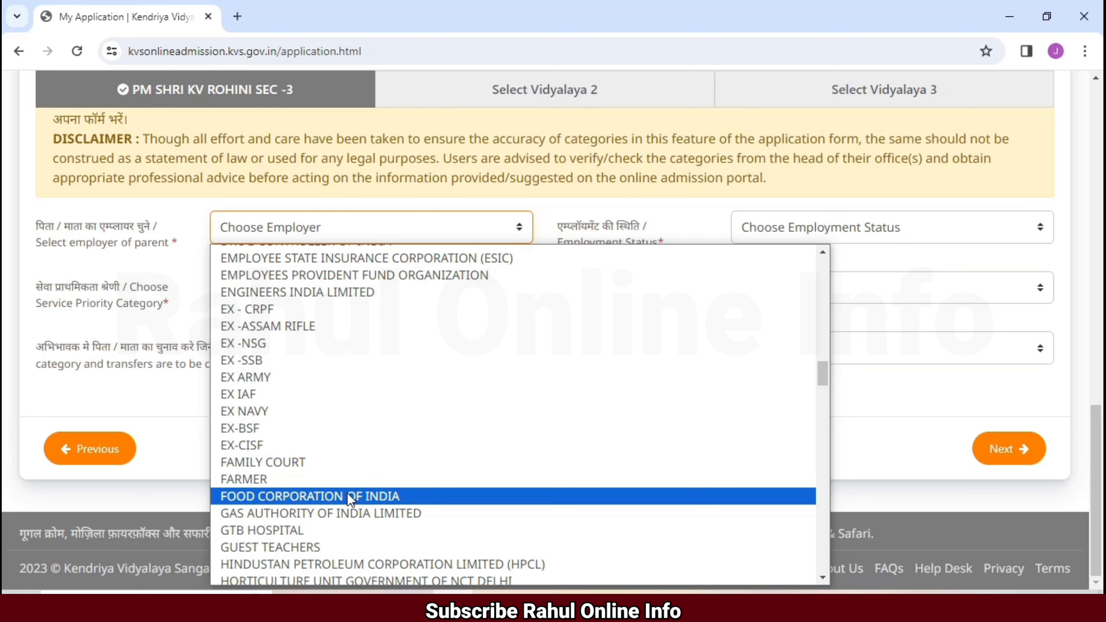
click(347, 492)
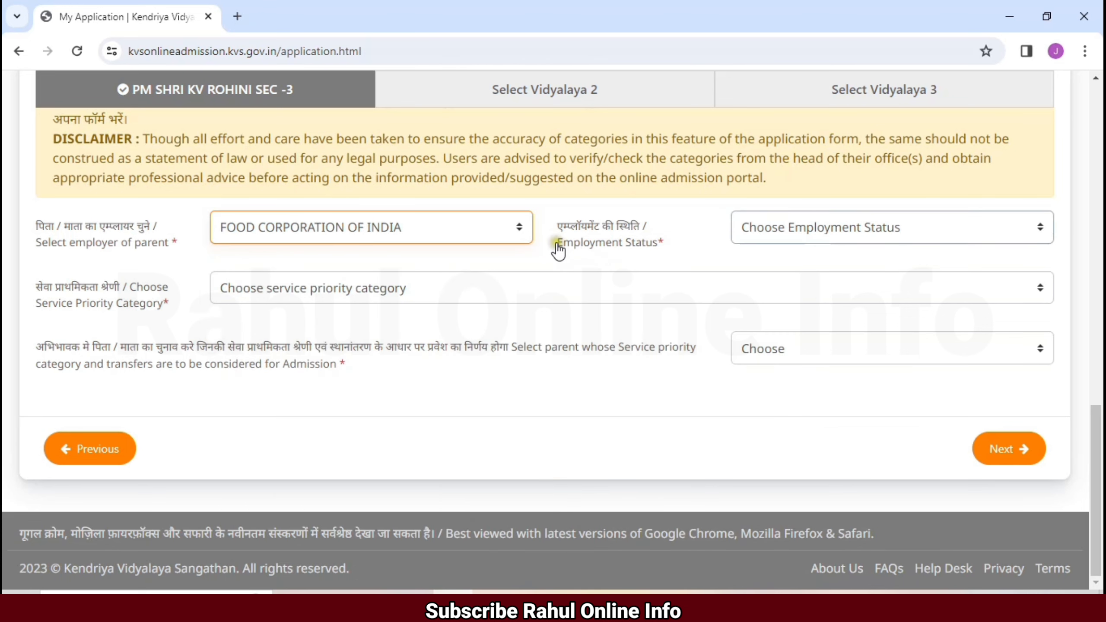
Set the employment status to Serving (Permanent employee) Parent and choose service priority category 2, for employees of Government of India autonomous bodies and public sector undertakings
drag(557, 244, 686, 263)
click(775, 227)
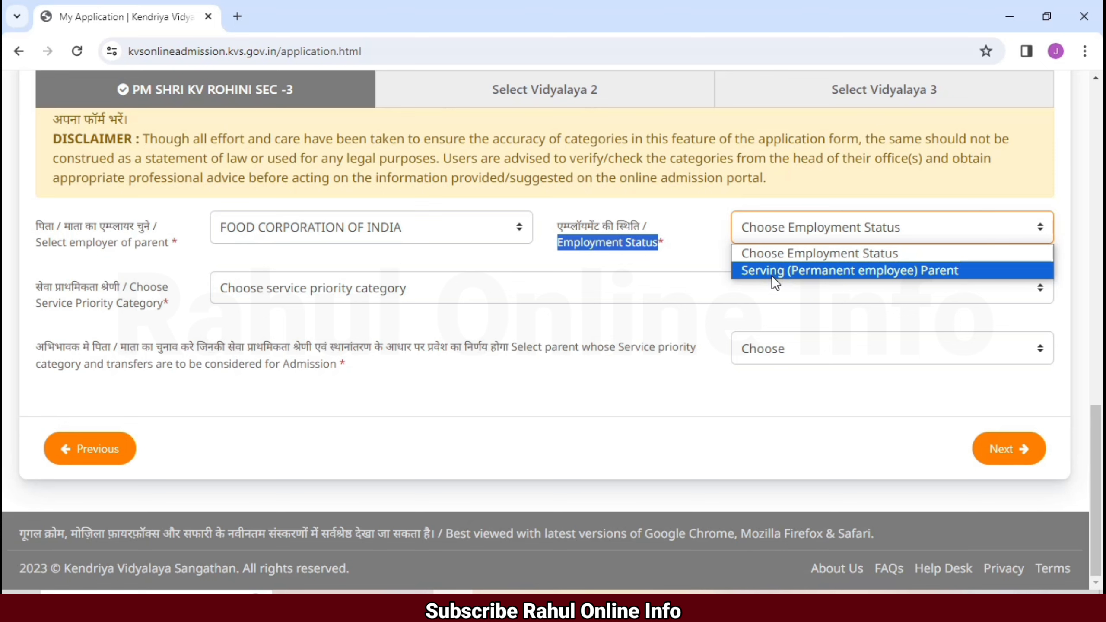
click(769, 271)
click(301, 299)
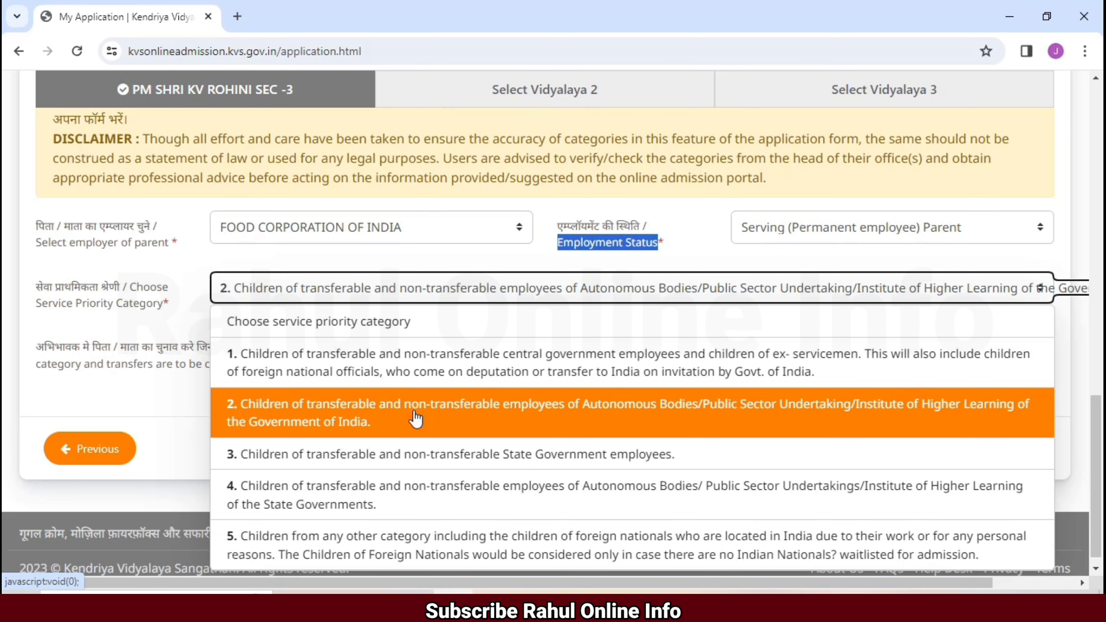
click(417, 416)
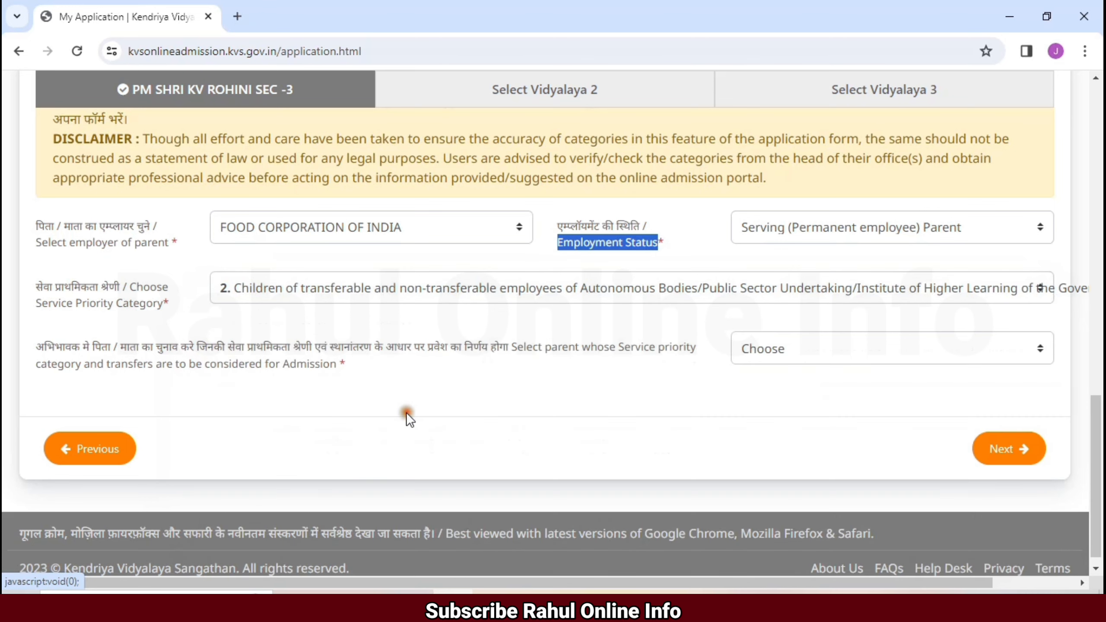
Review the choices made for the parent's employer, employment status and service priority category
click(307, 228)
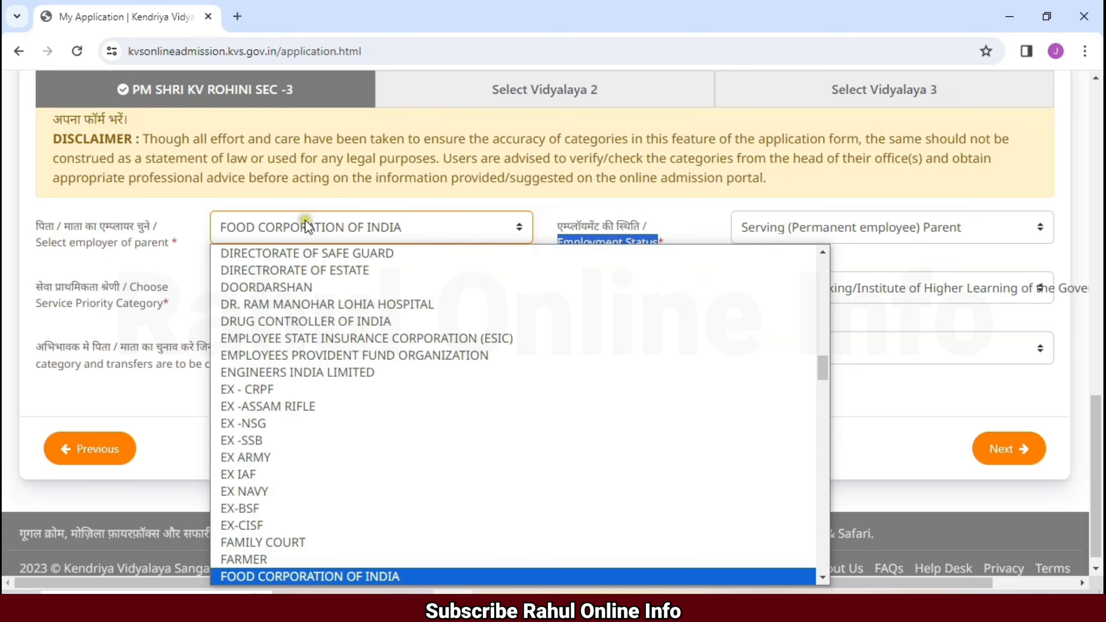
click(622, 242)
drag(595, 243, 681, 249)
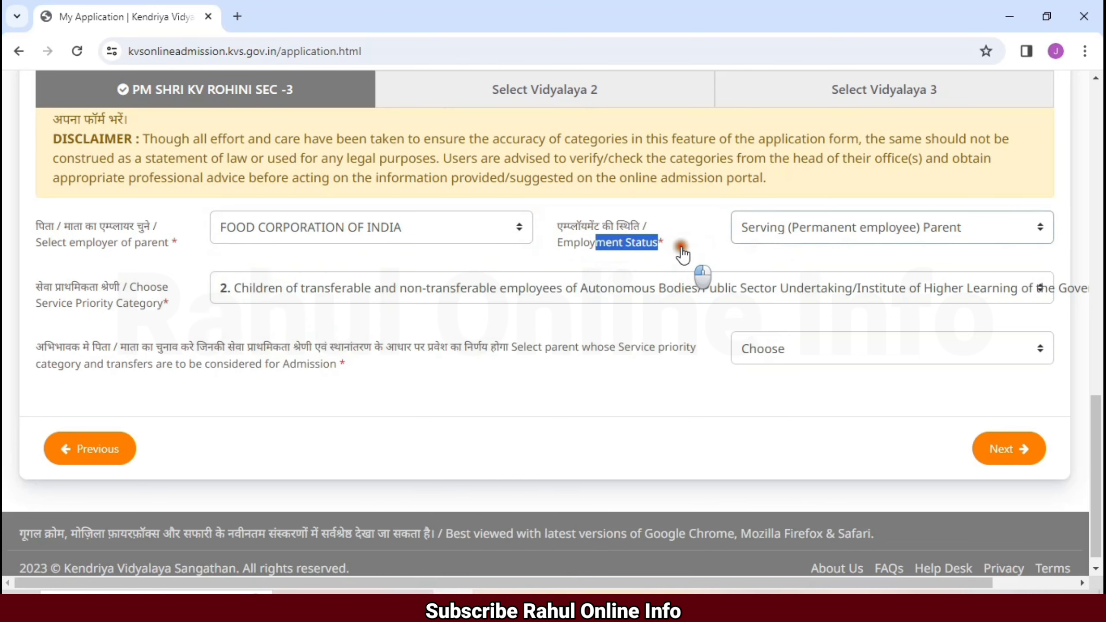
click(793, 230)
click(724, 266)
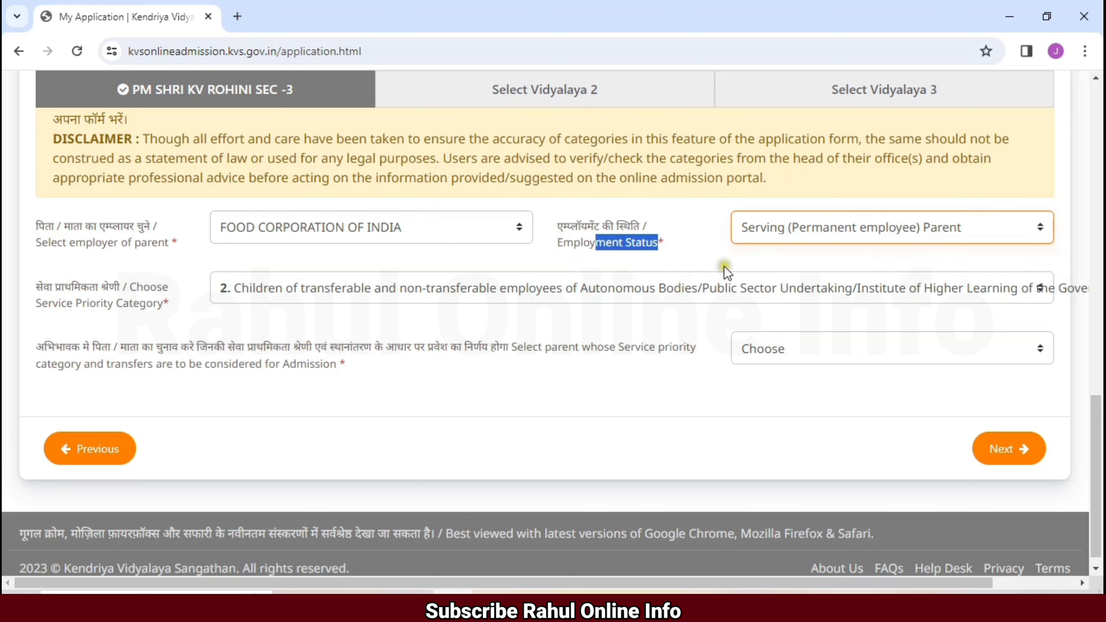
drag(36, 283, 115, 304)
click(261, 299)
click(261, 299)
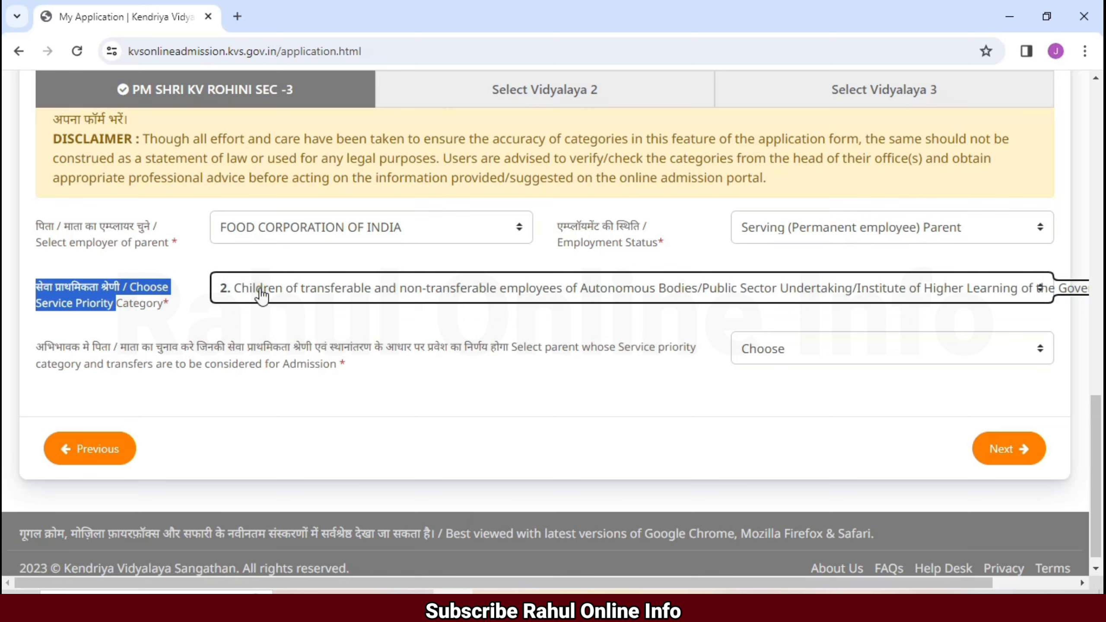
click(207, 258)
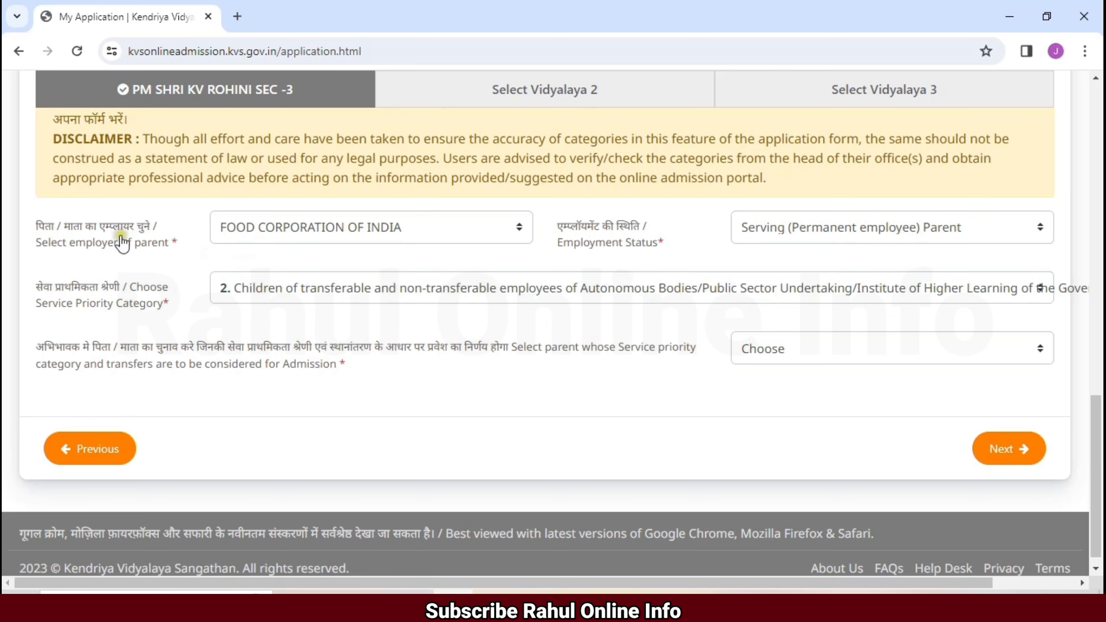
Change the parent's employer to PRIVATE JOB
drag(83, 227, 173, 241)
click(275, 231)
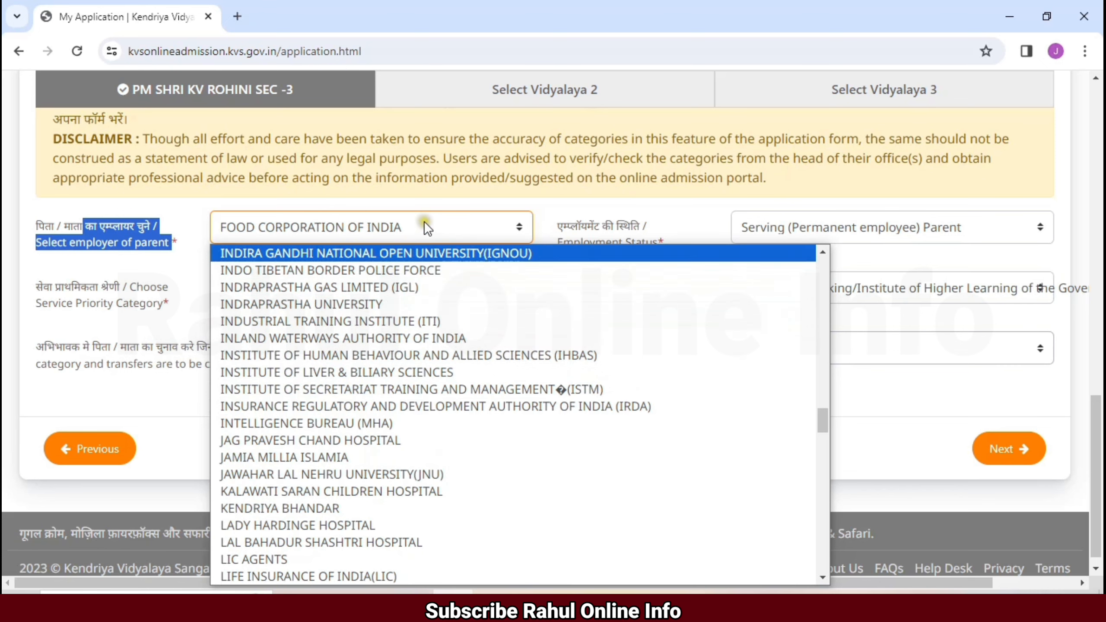
click(294, 236)
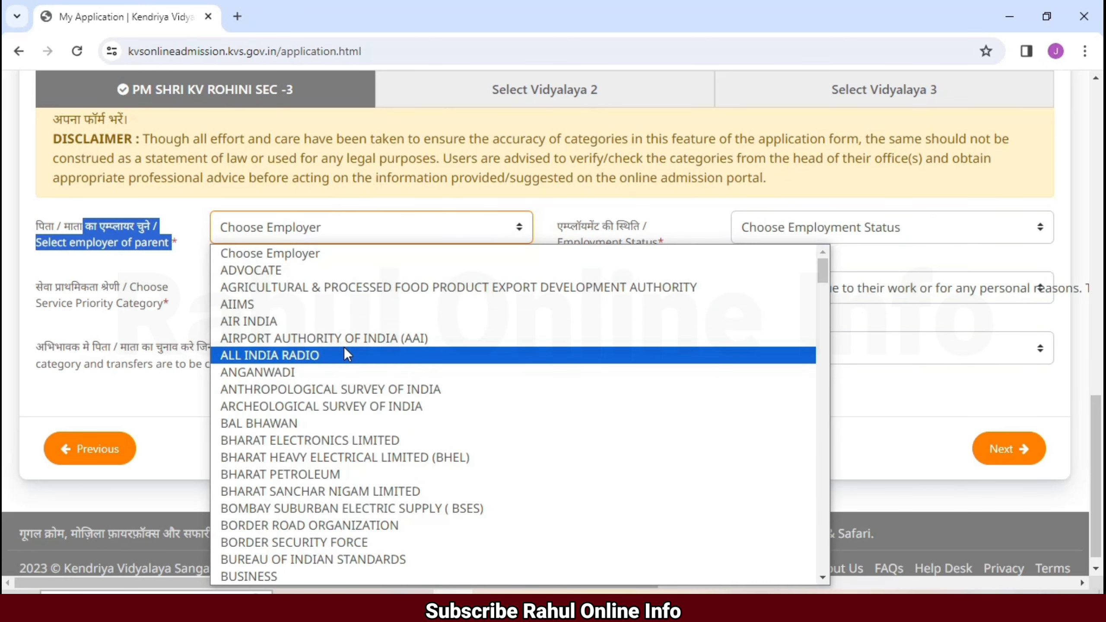
scroll(301, 403, down, 20)
scroll(301, 405, down, 20)
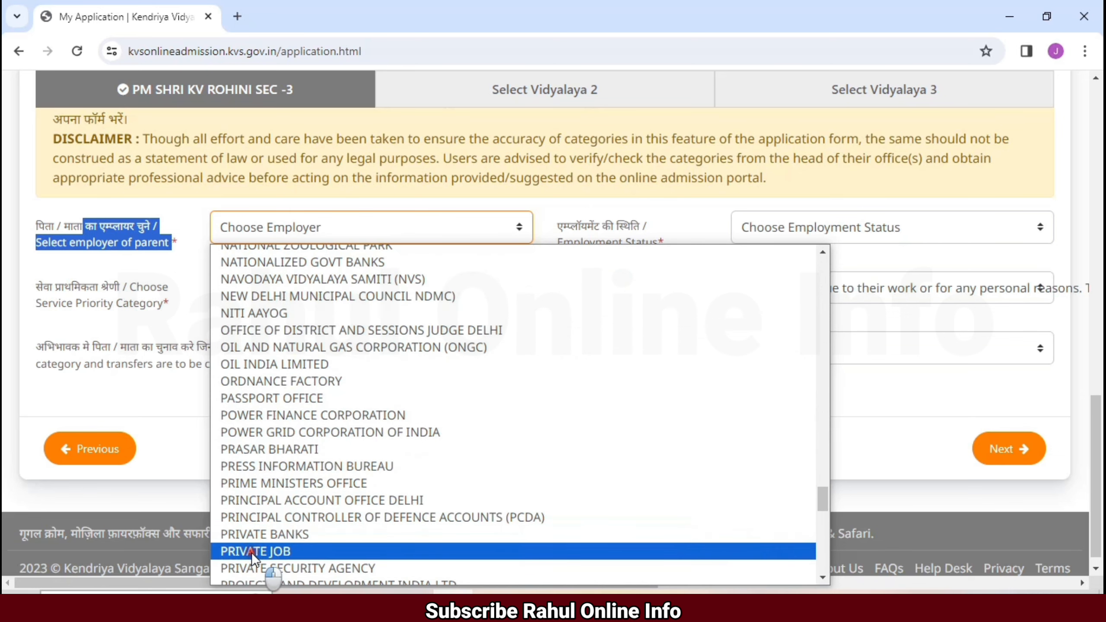
click(256, 552)
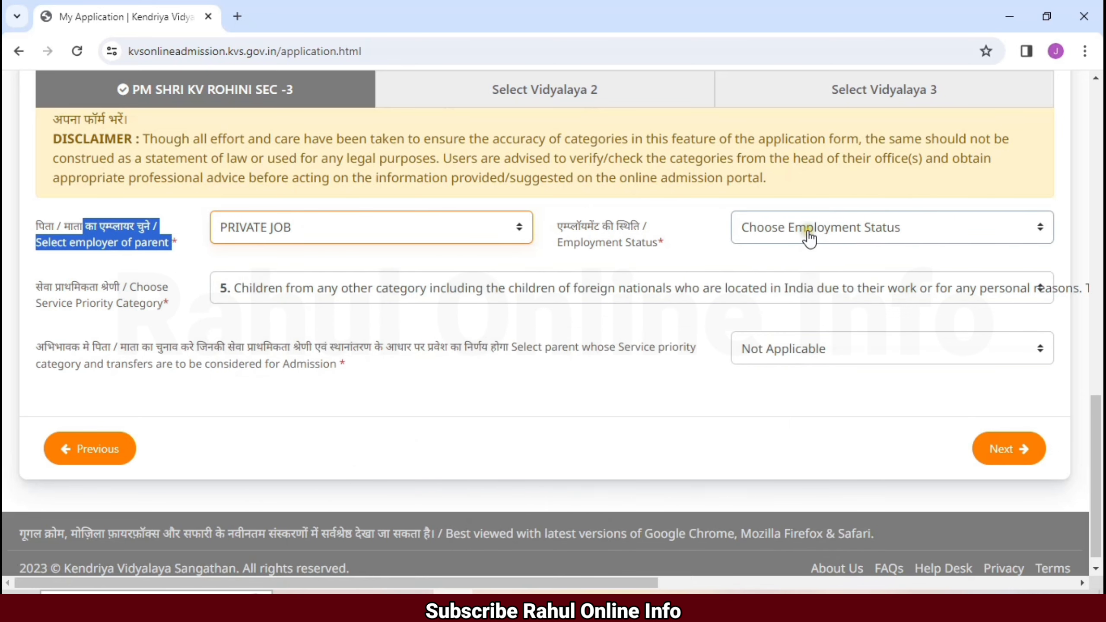
Set the employment status for the private job to NA and choose service priority category 5, children from any other category
click(775, 237)
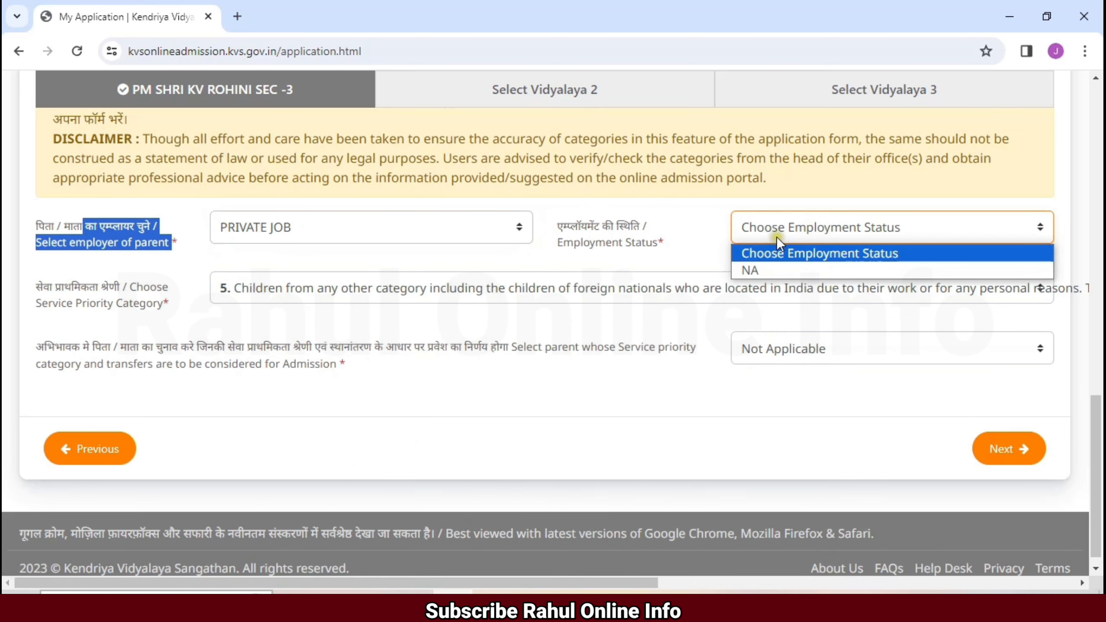
click(754, 269)
click(331, 288)
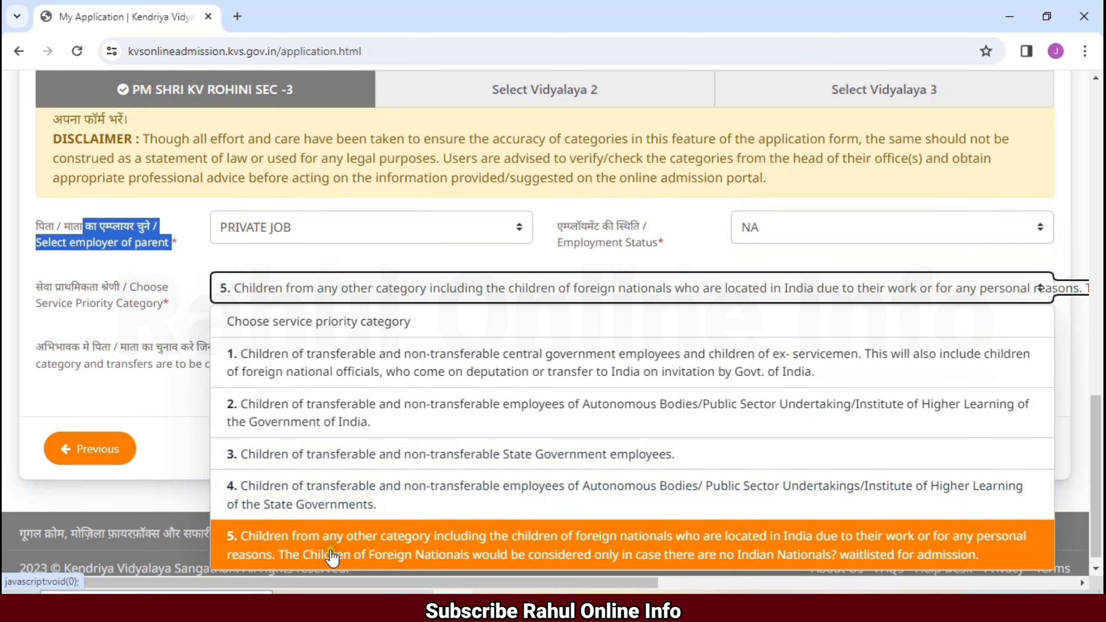
click(539, 555)
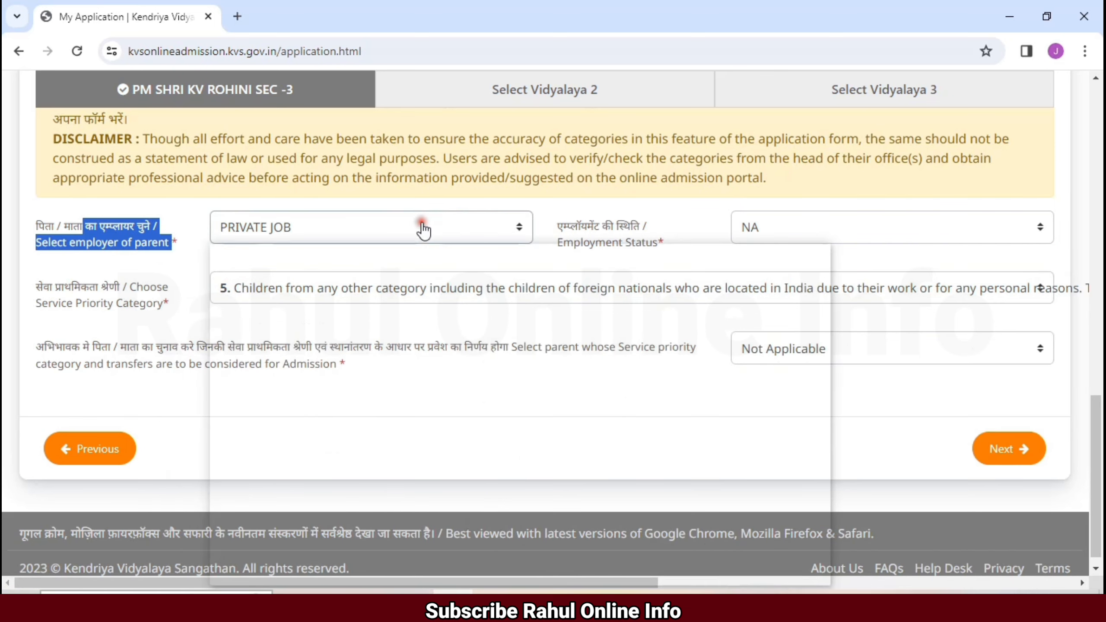
Change the parent's employer to SELF EMPLOYED
click(423, 230)
scroll(348, 416, down, 15)
scroll(251, 398, up, 6)
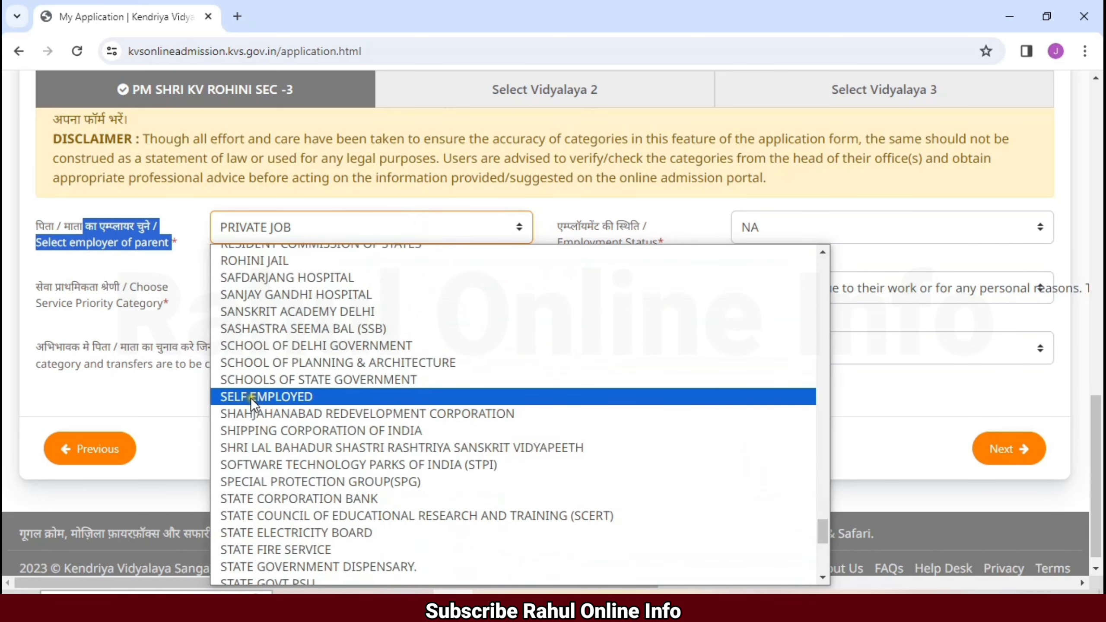
click(250, 398)
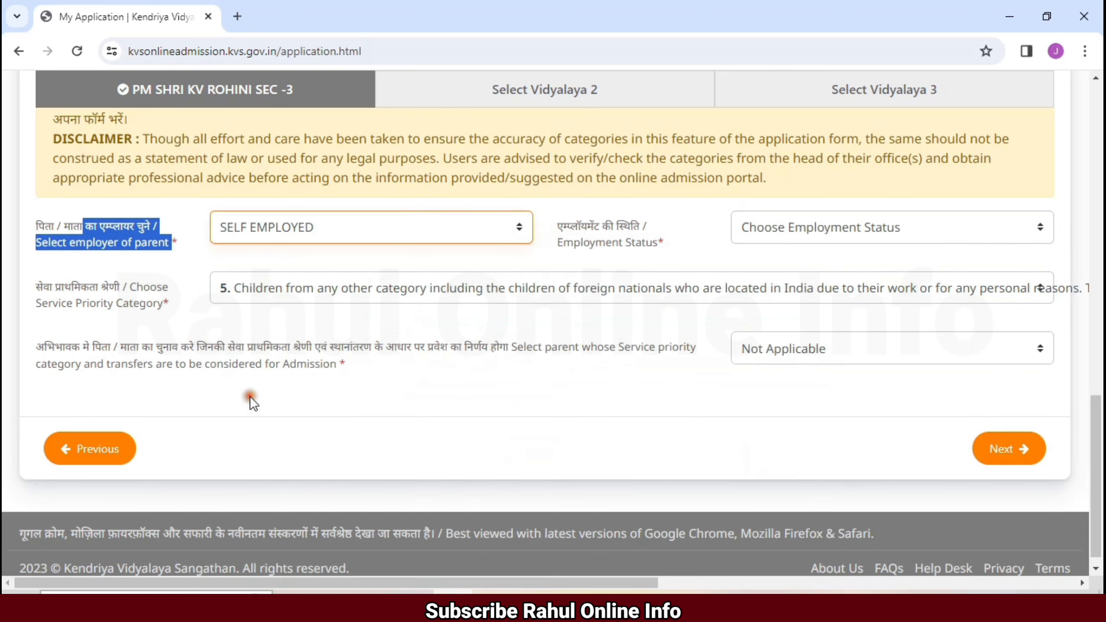
Set the self-employed parent's employment status to NA and choose service priority category 5, children from any other category
click(784, 226)
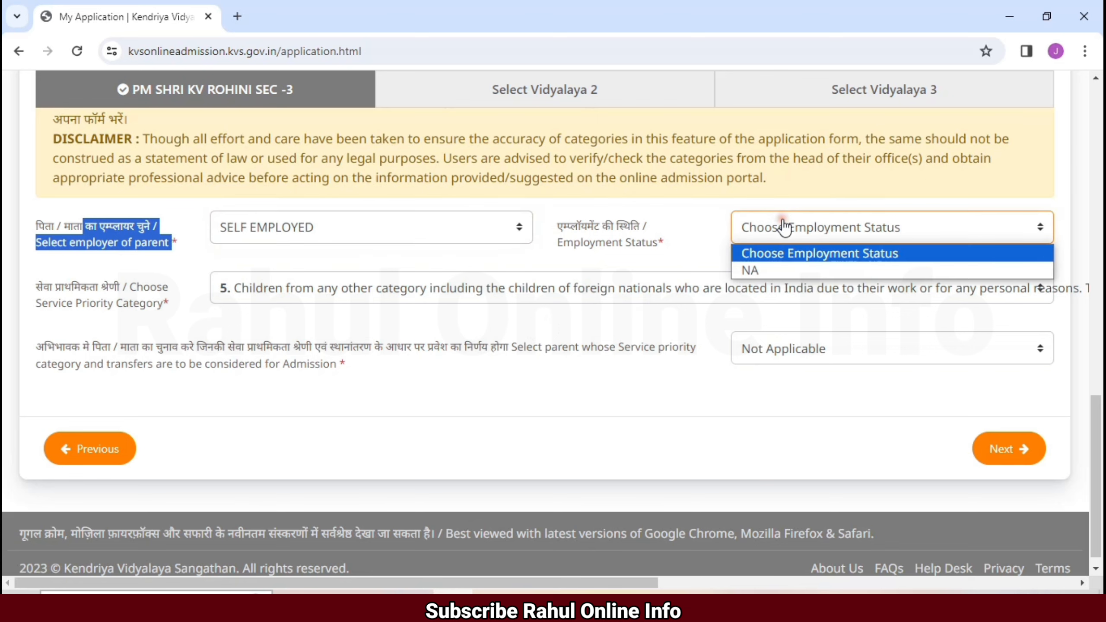
click(760, 269)
click(441, 282)
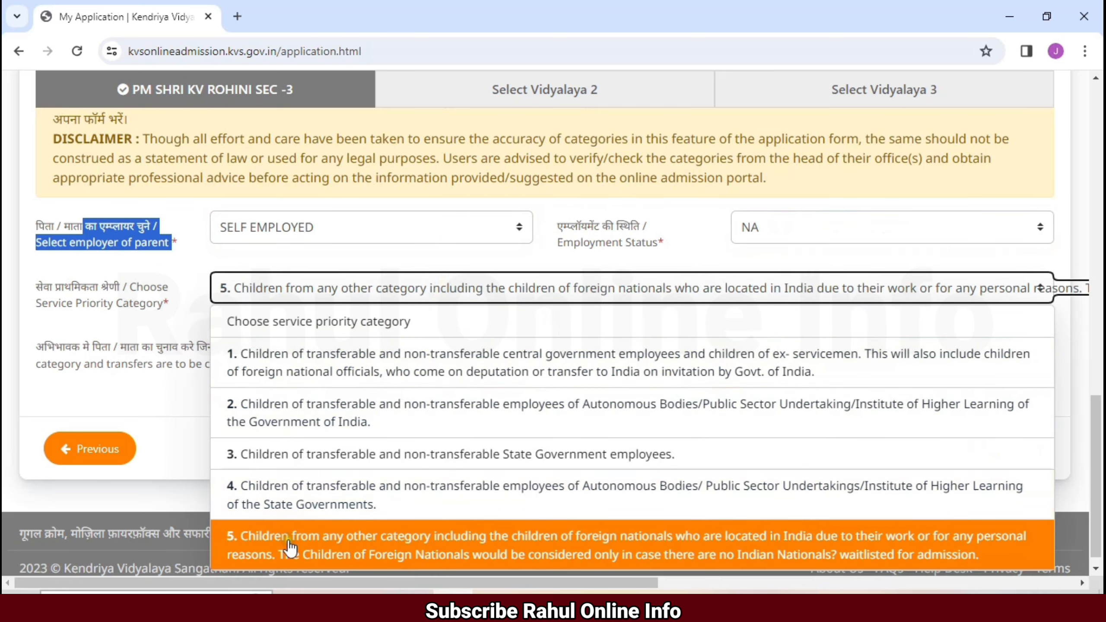
click(360, 555)
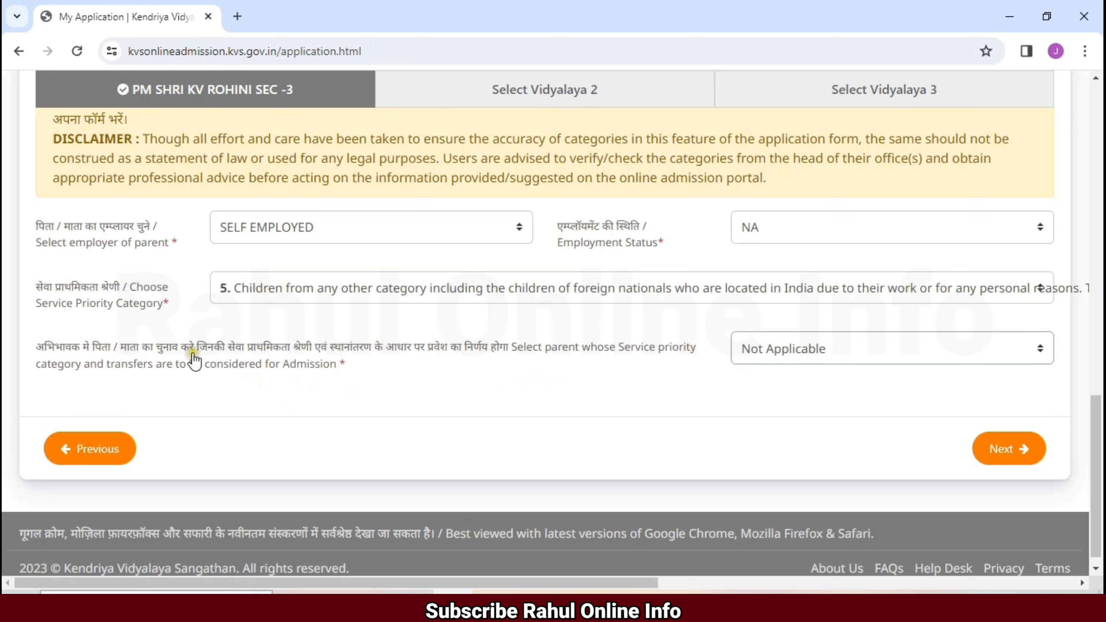
Review the employer of parent field and the question asking which parent's service priority category counts for admission
drag(35, 347, 251, 371)
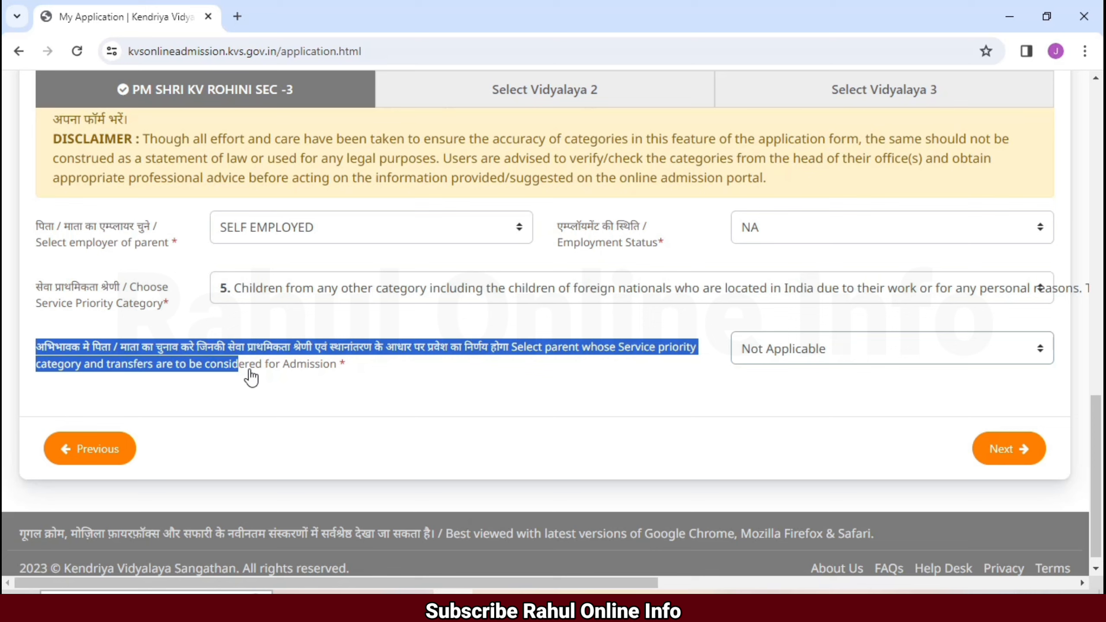
click(784, 343)
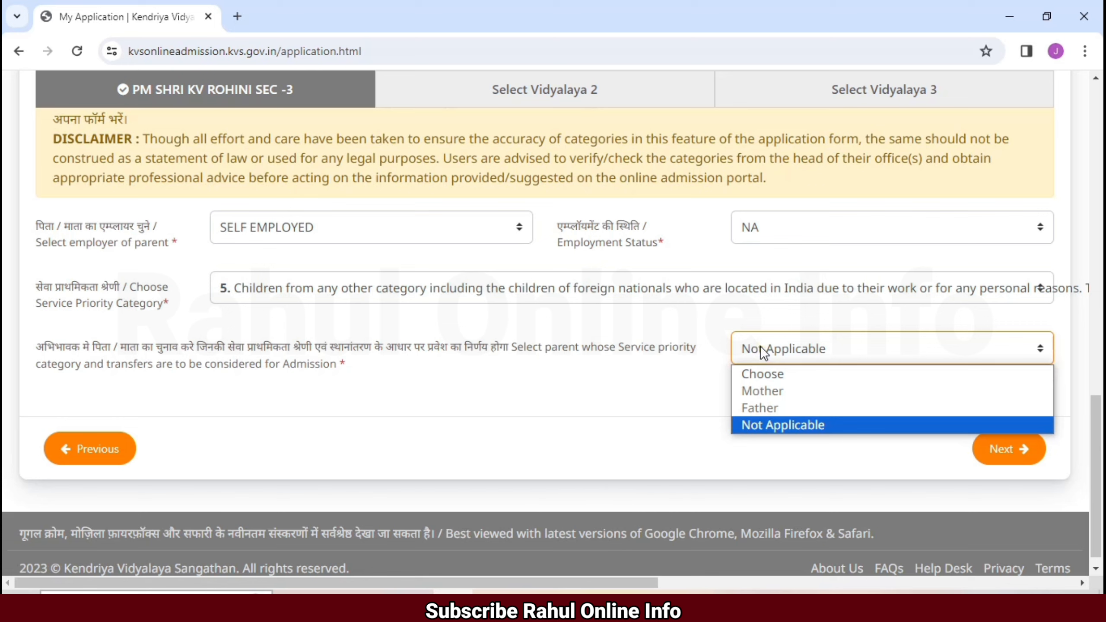
click(760, 347)
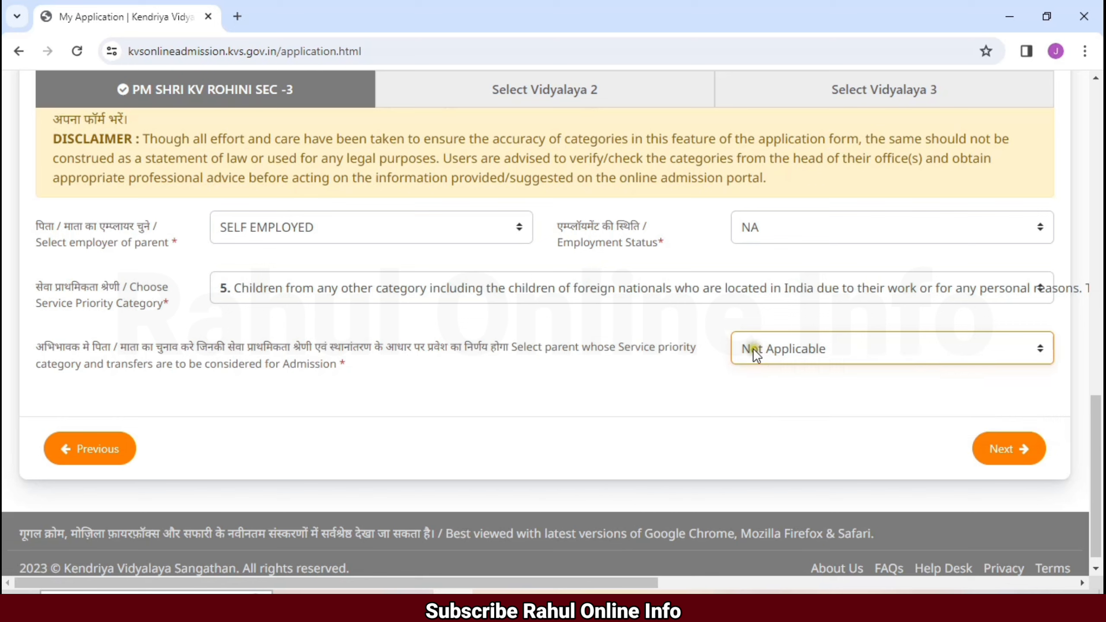
click(103, 249)
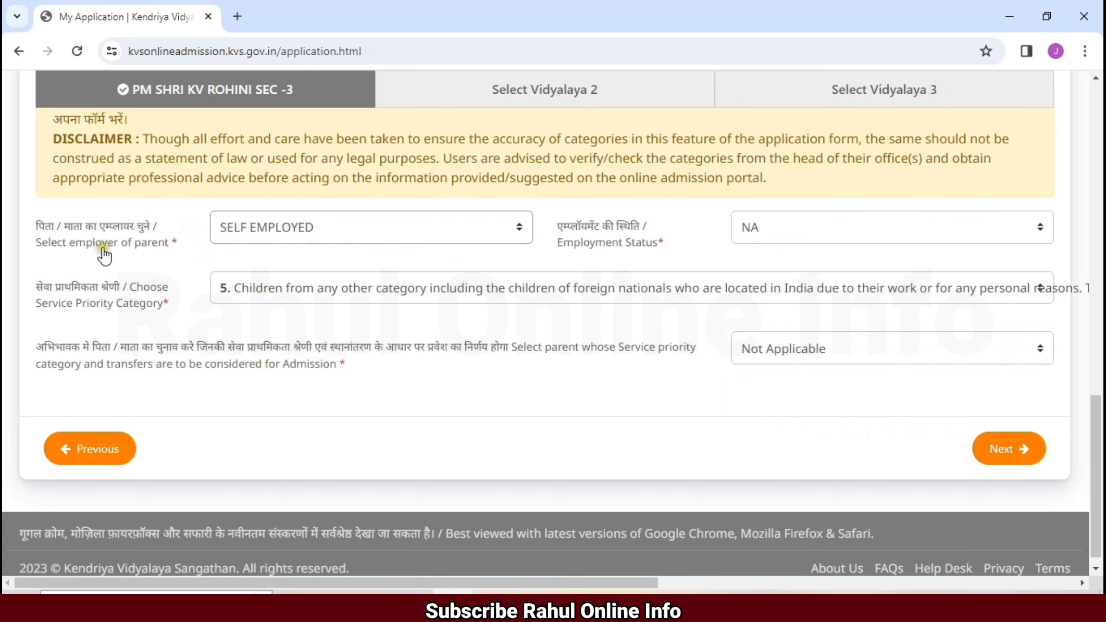
drag(103, 249, 183, 247)
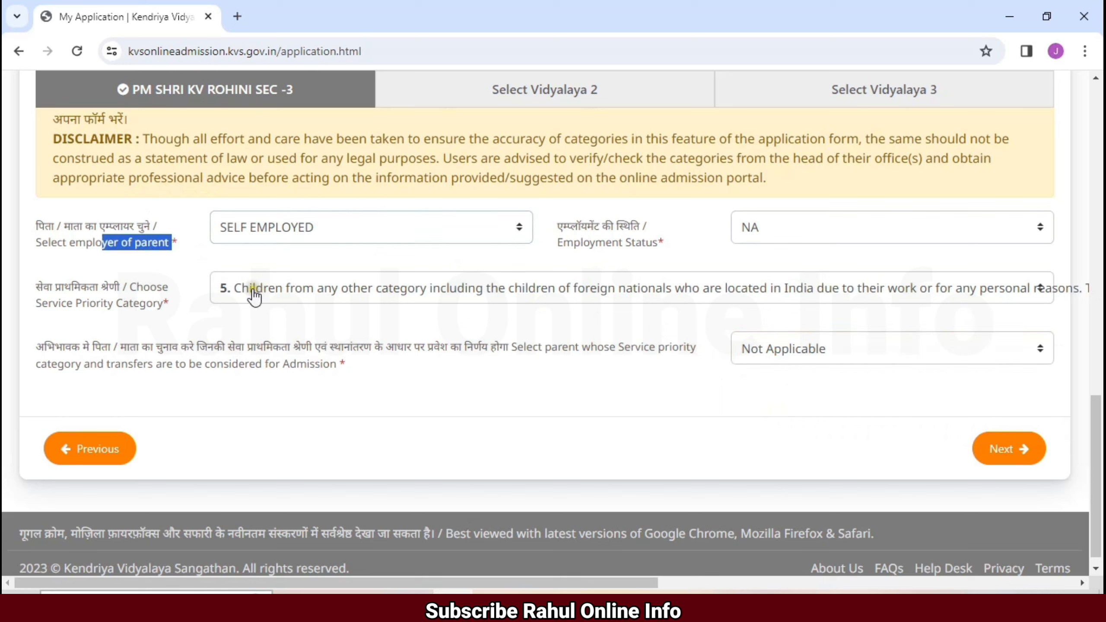
click(251, 246)
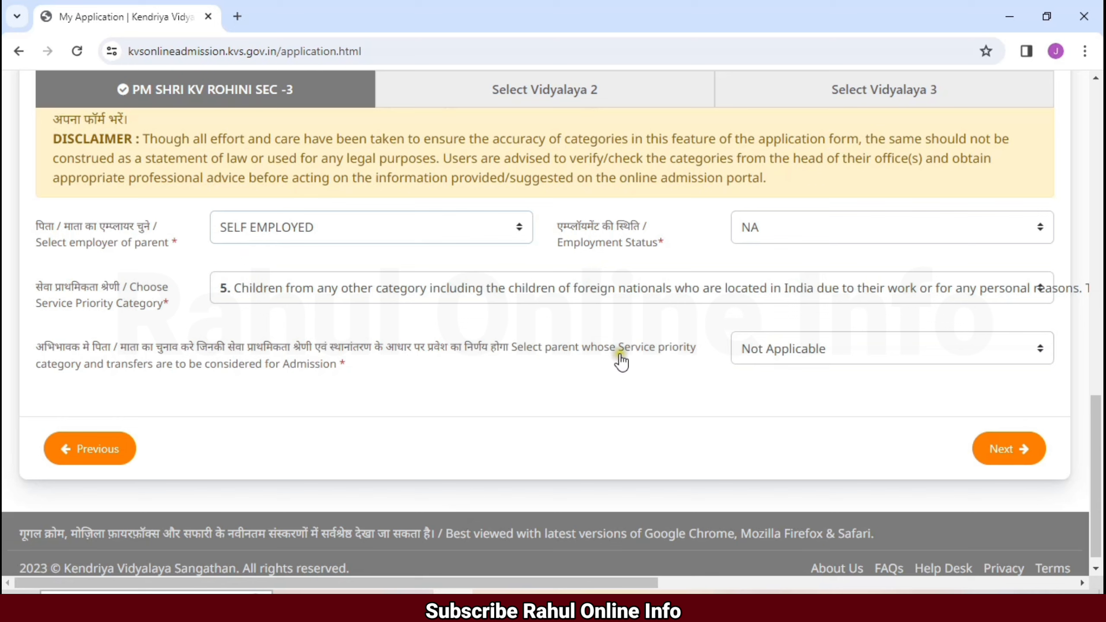
drag(209, 347, 365, 382)
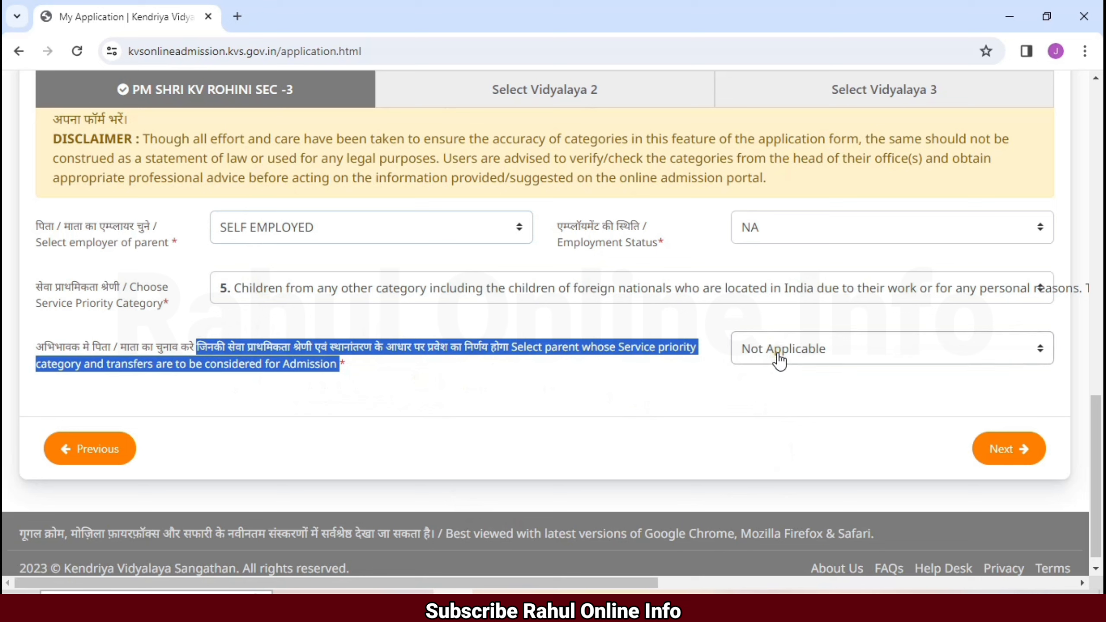
click(745, 421)
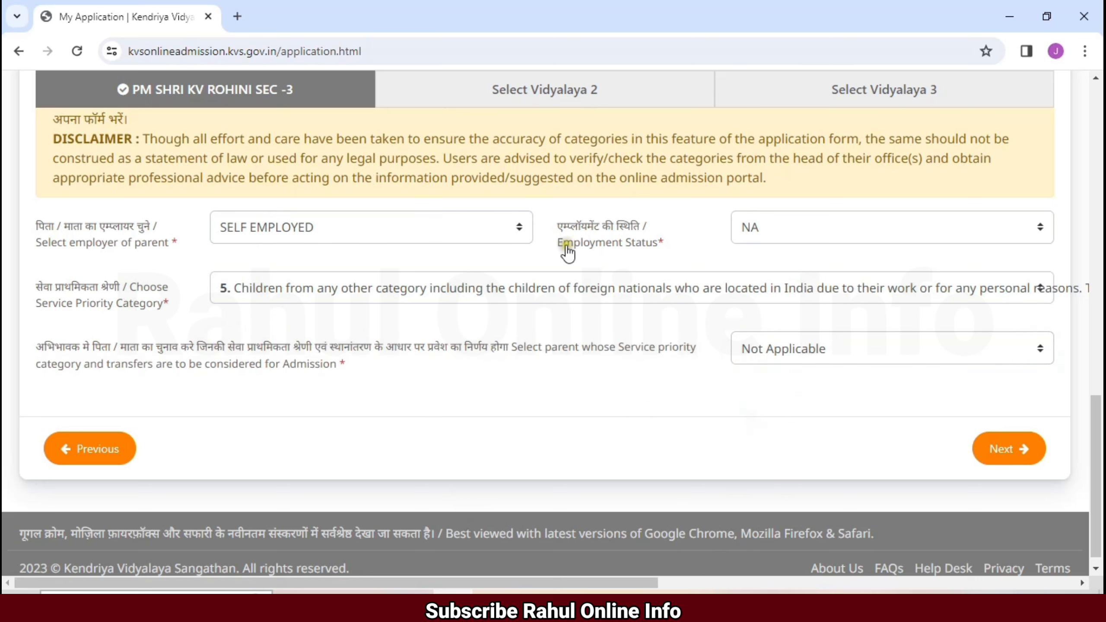
click(356, 228)
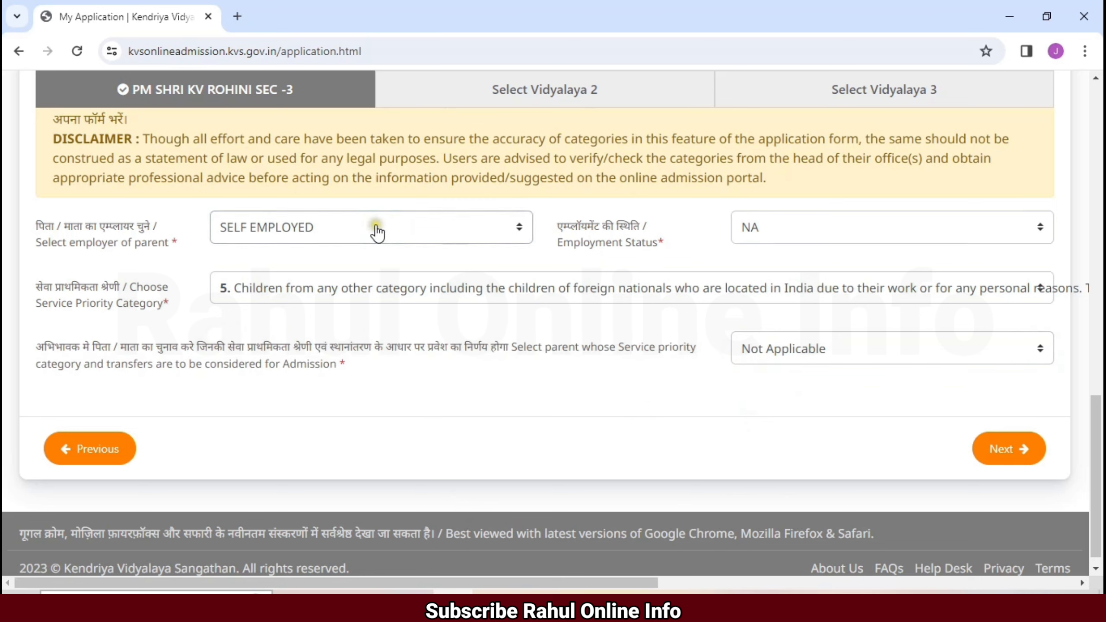
click(724, 386)
Choose Not Applicable as the parent whose service priority category and transfers are considered for PM SHRI KV ROHINI SEC -3
click(795, 355)
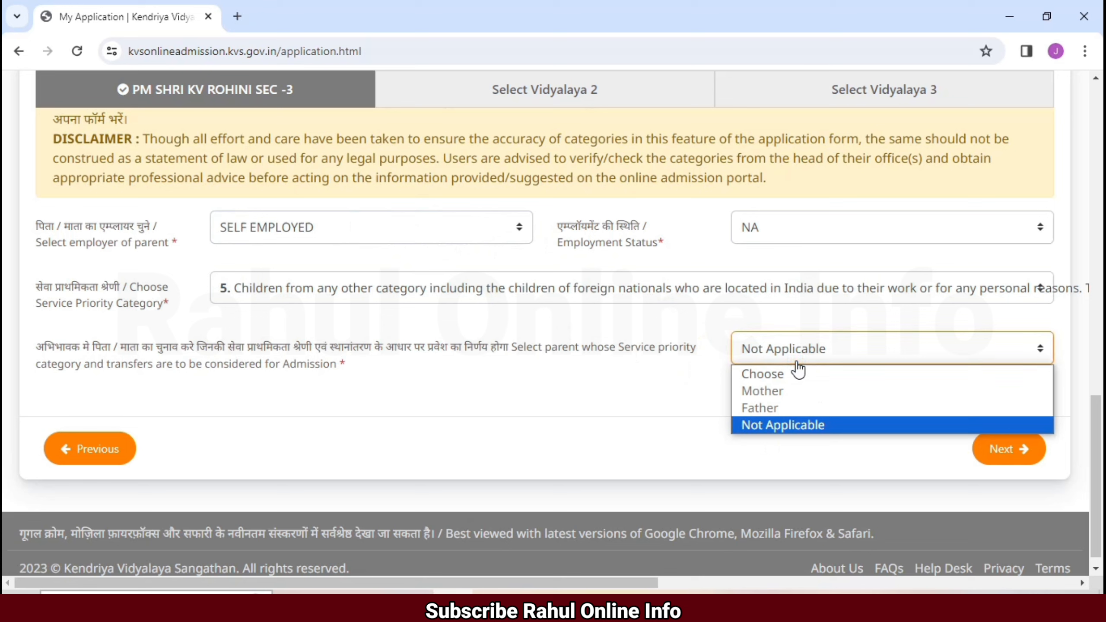
click(795, 360)
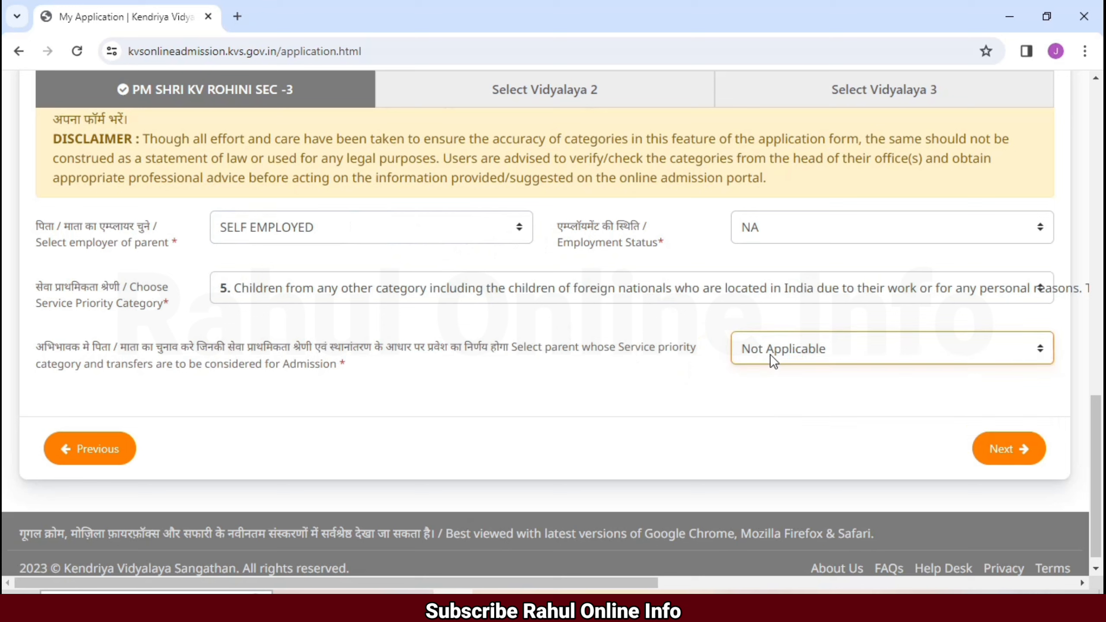
click(769, 355)
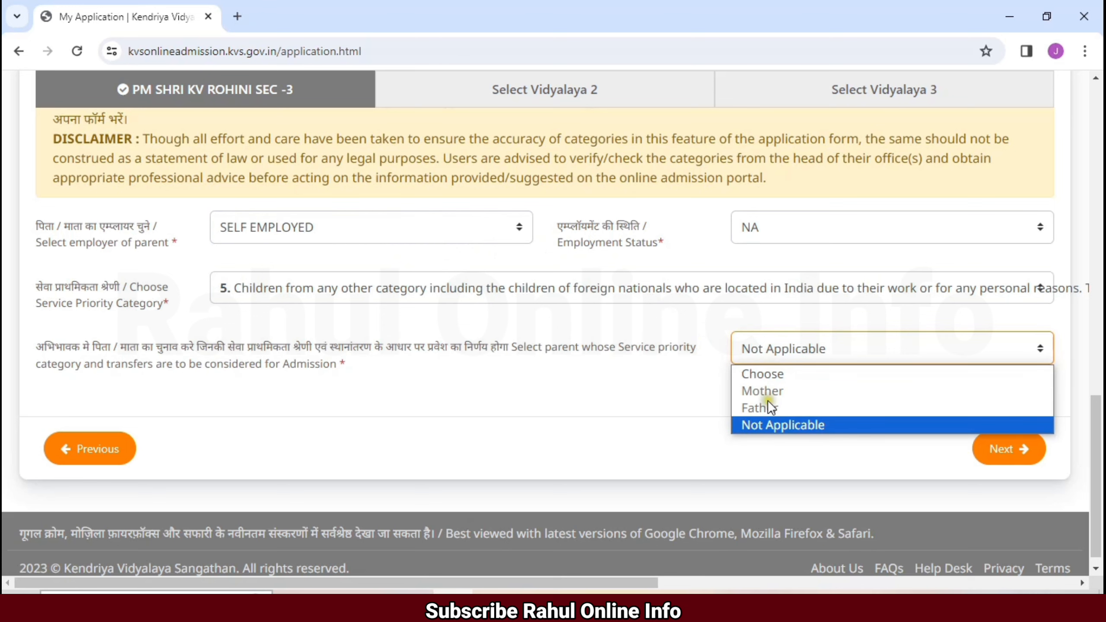
click(781, 426)
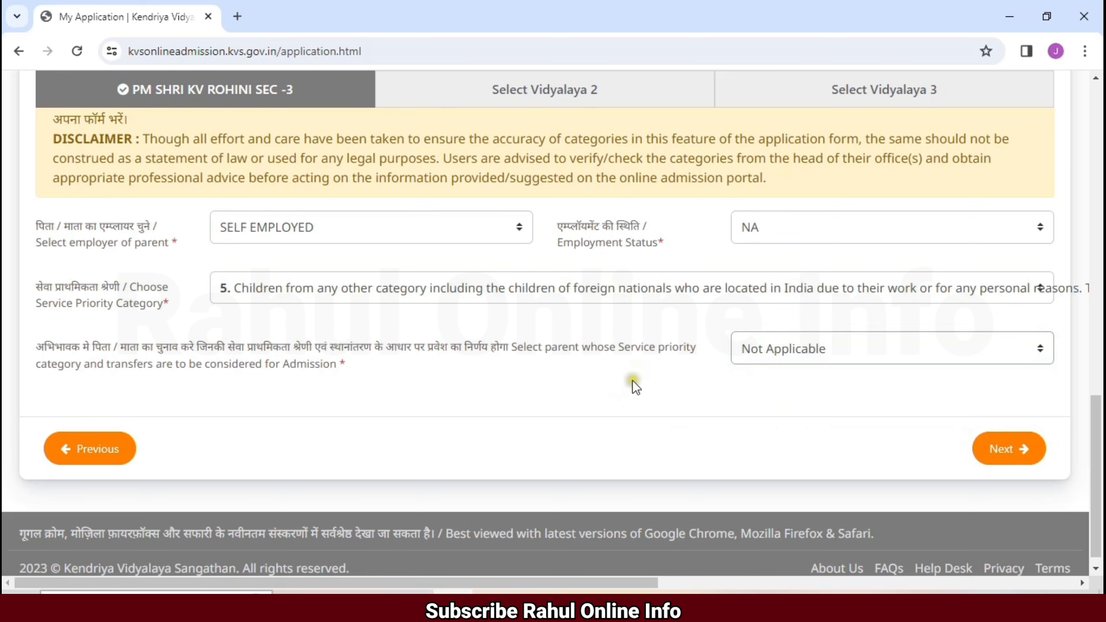
click(740, 286)
click(740, 285)
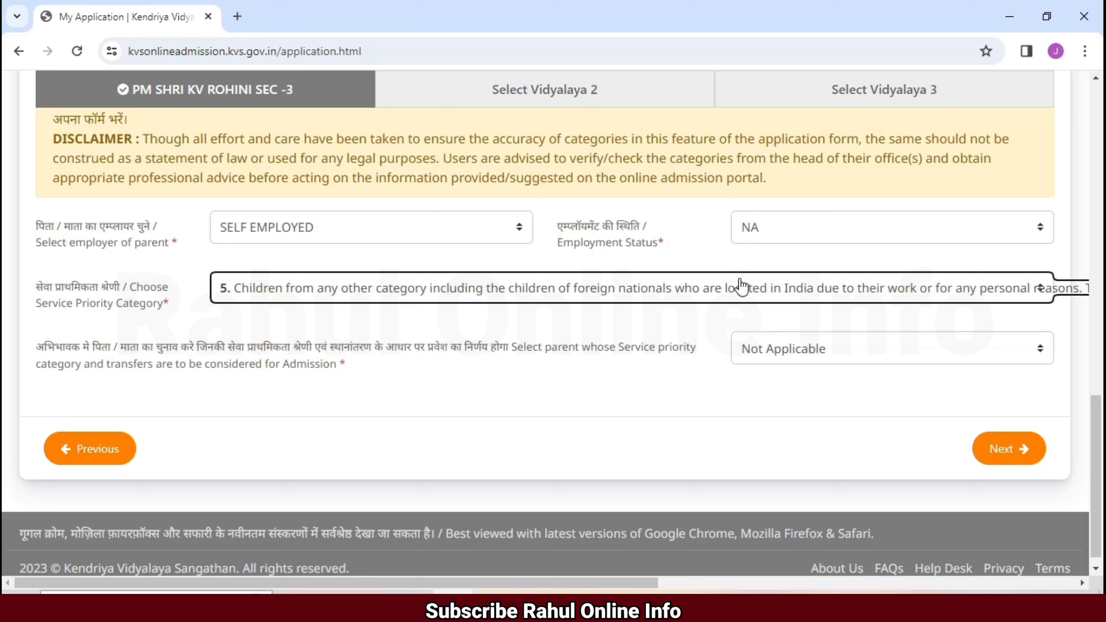
click(809, 348)
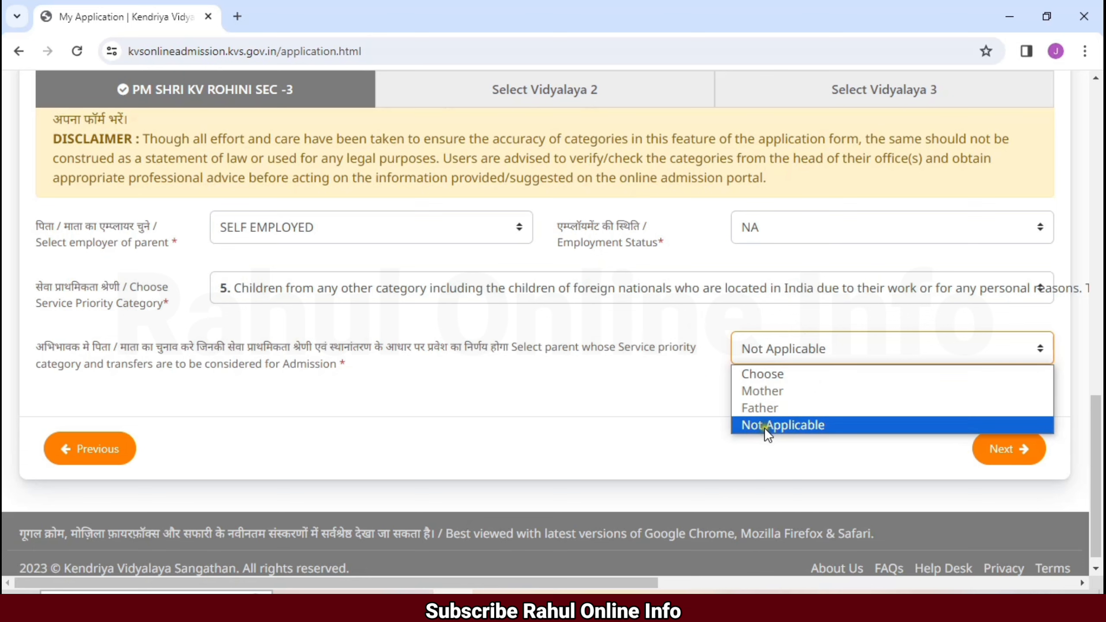
click(793, 428)
Go to the second Vidyalaya choice and open its list of states
scroll(613, 283, up, 1)
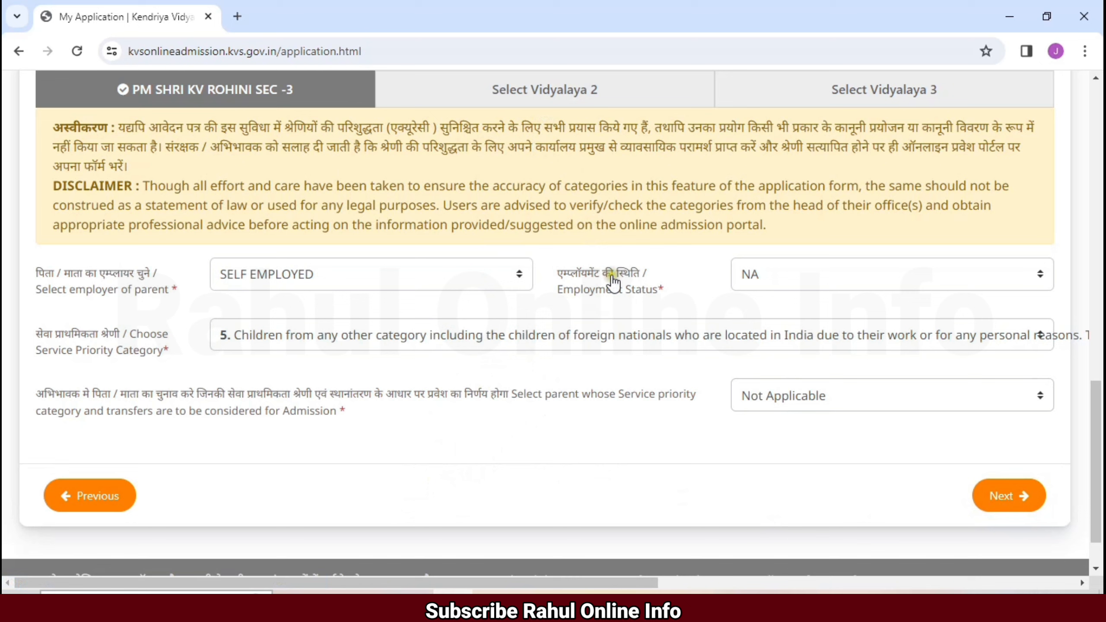
click(543, 93)
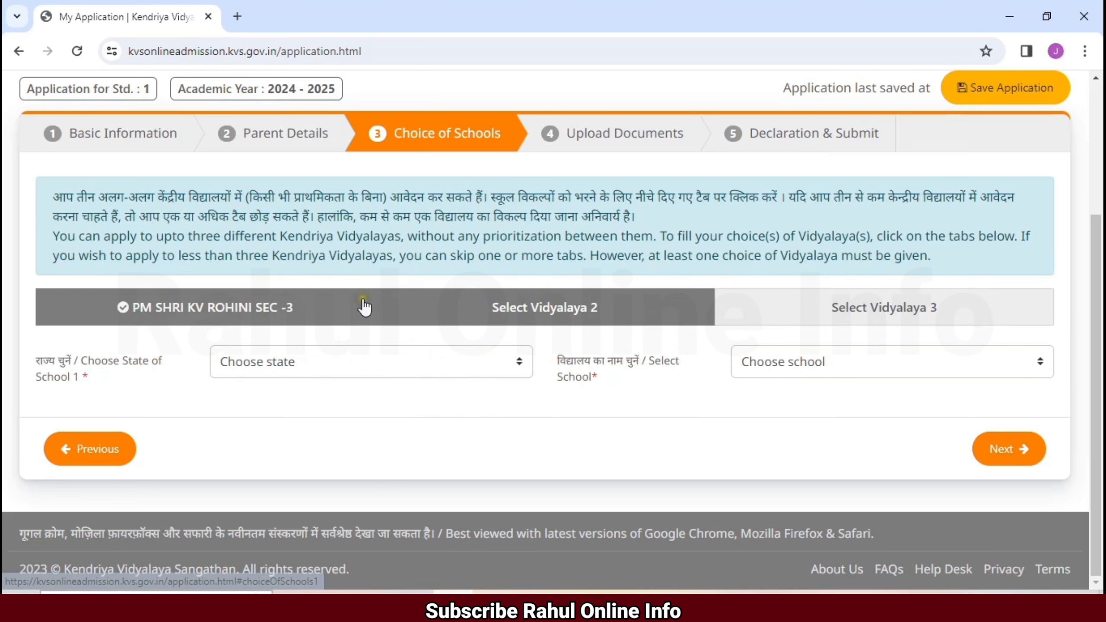
click(261, 363)
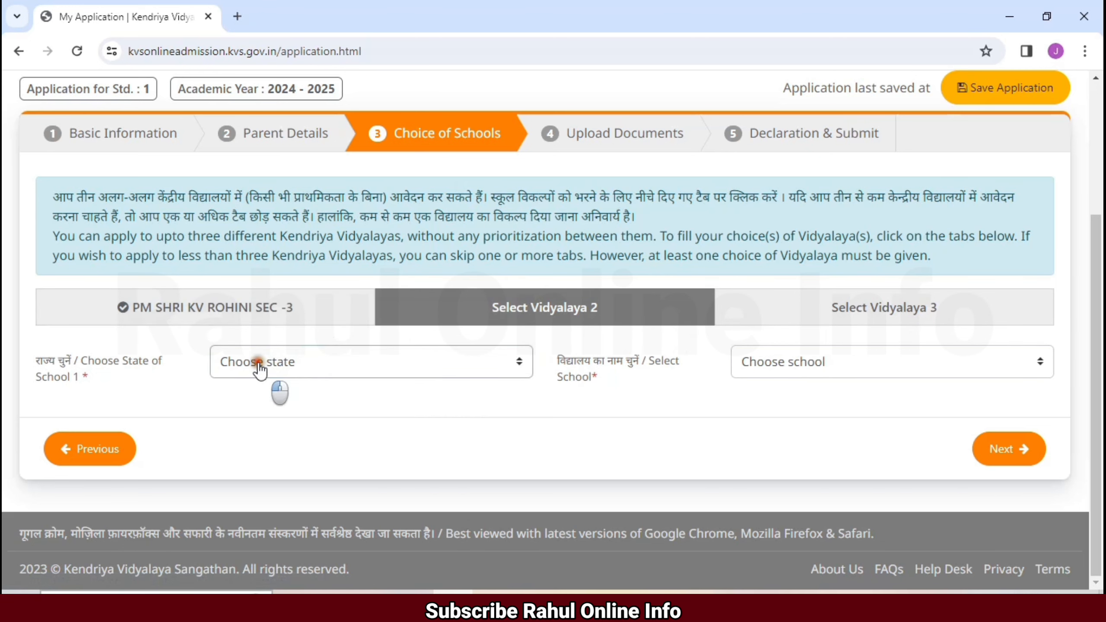
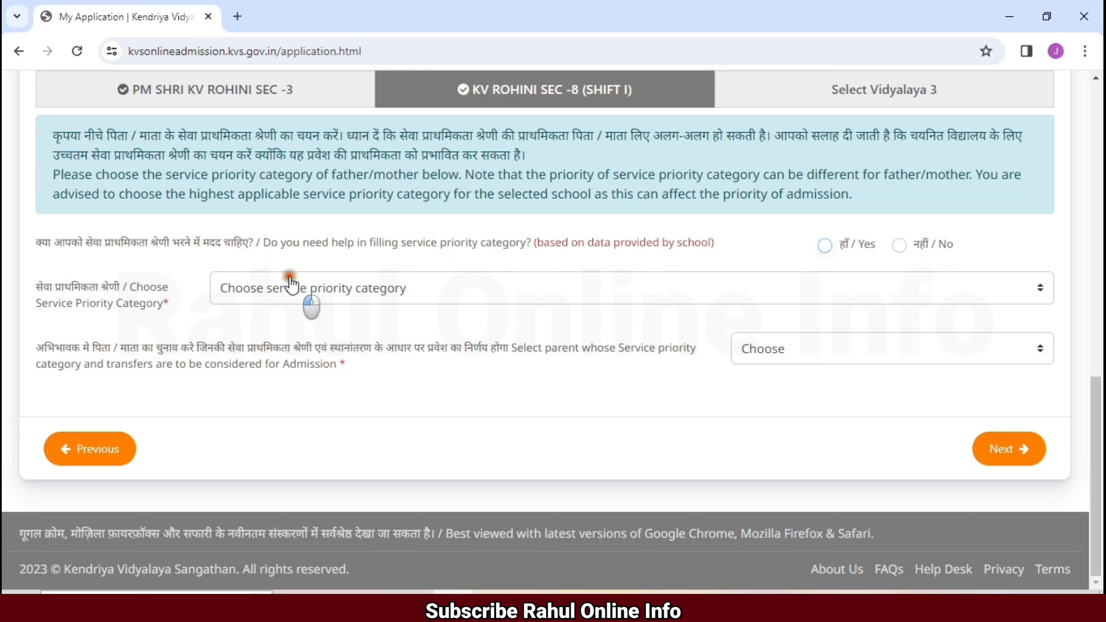
Choose service priority category 5, children from any other category, for KV ROHINI SEC -8 (SHIFT I)
click(288, 289)
click(282, 291)
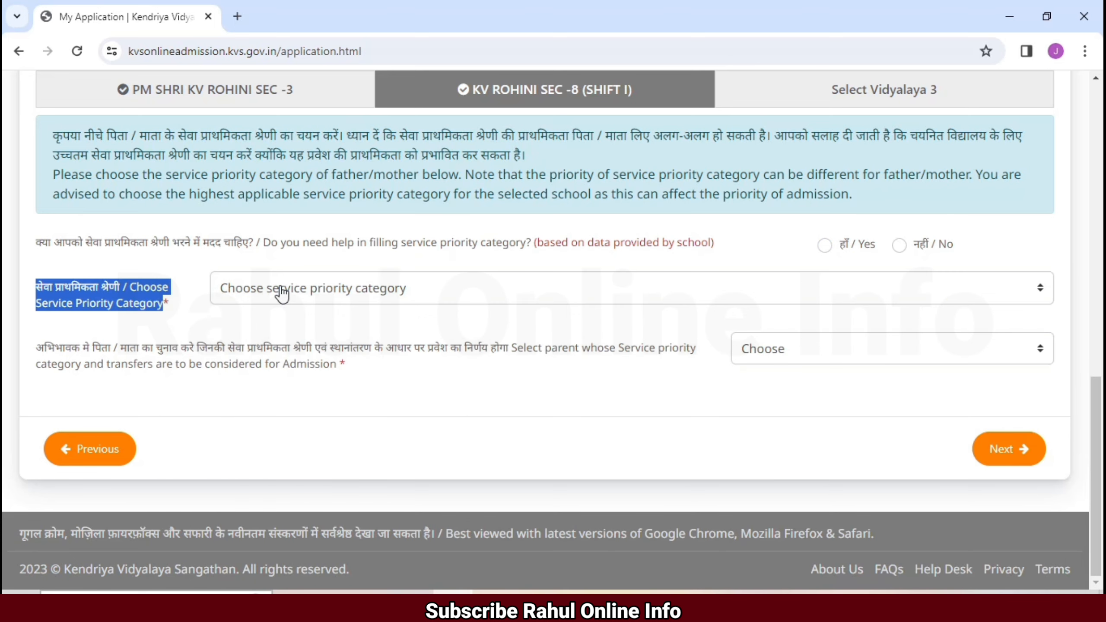
drag(35, 296, 135, 321)
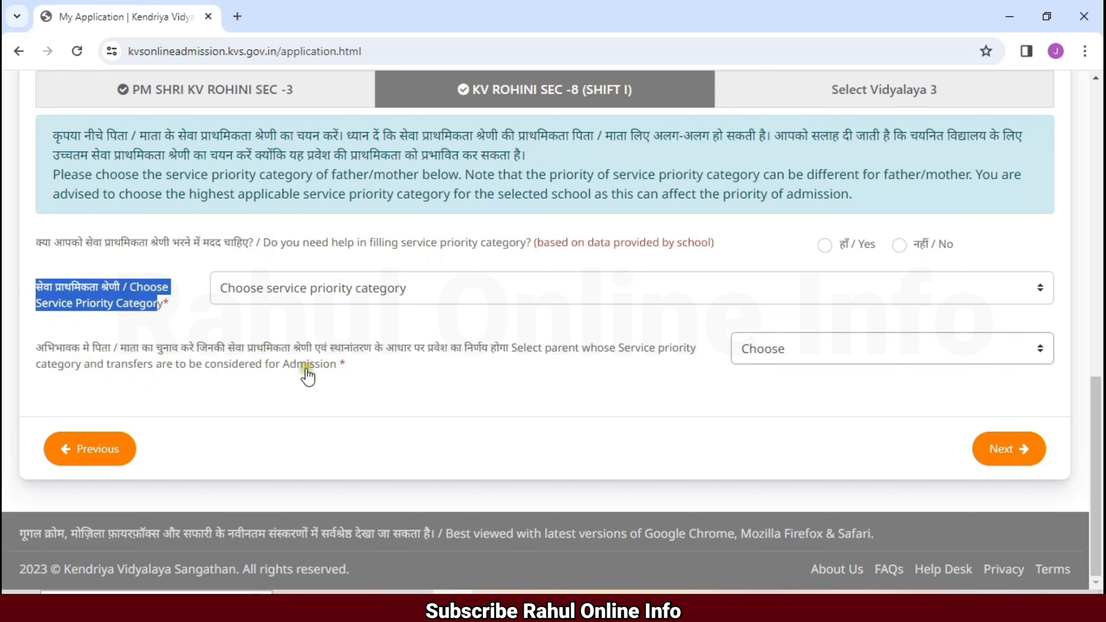
click(37, 290)
drag(37, 290, 165, 305)
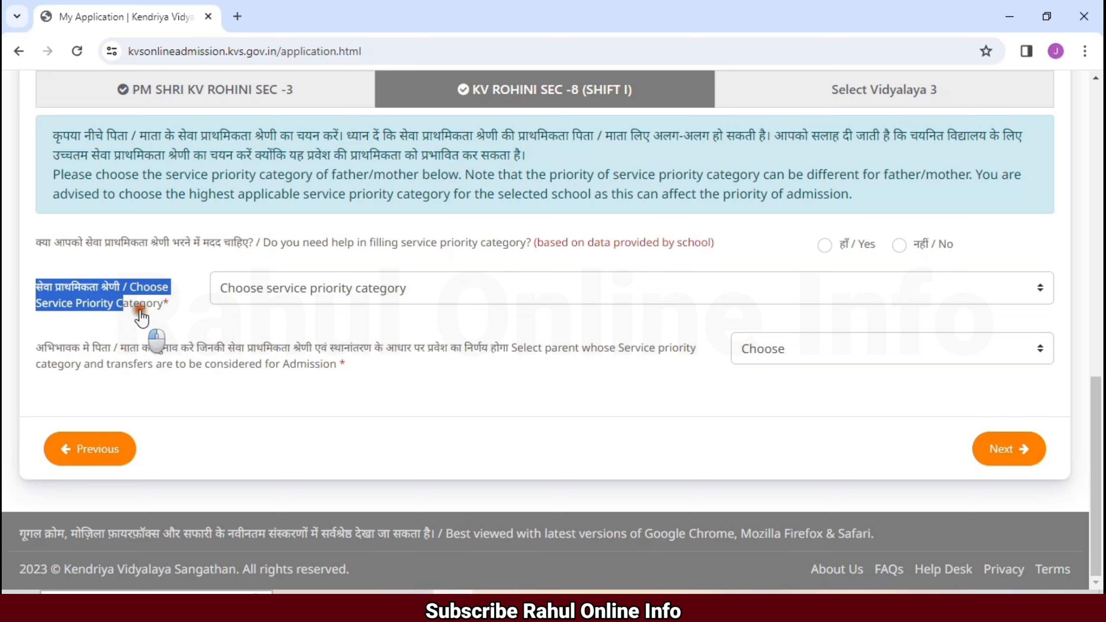
click(242, 298)
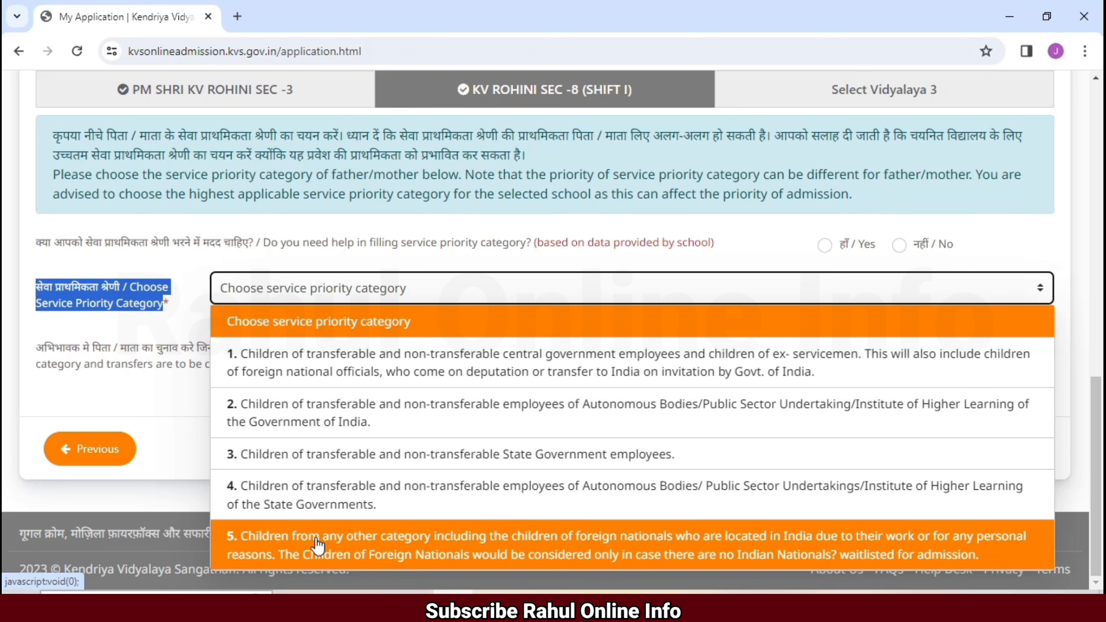
click(318, 545)
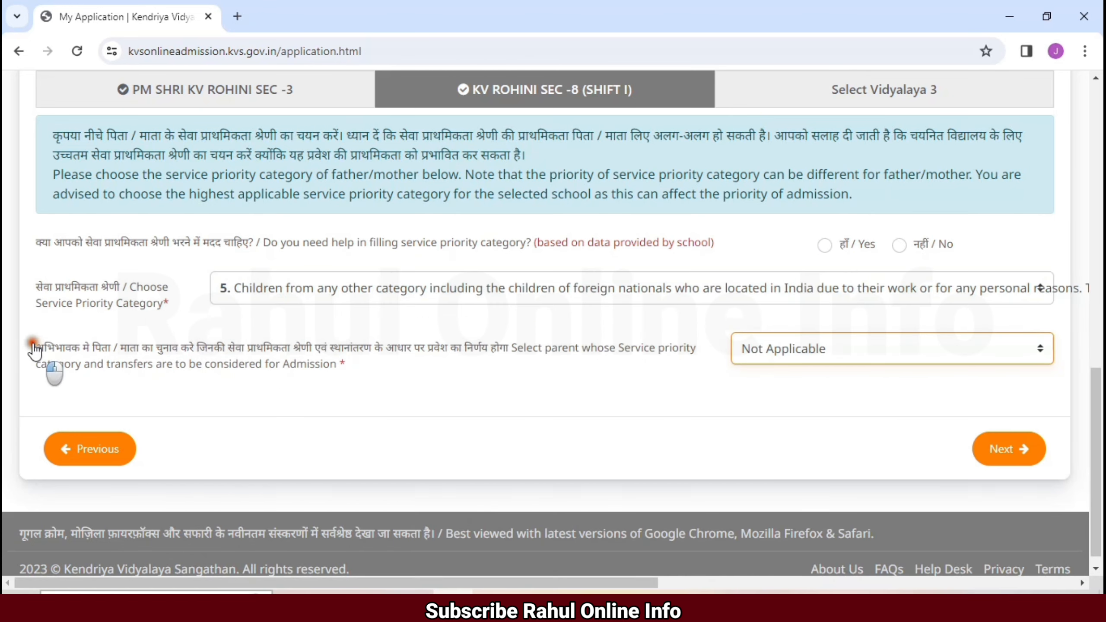
Set the parent considered for admission to Not Applicable for KV ROHINI SEC -8 (SHIFT I)
drag(34, 347, 378, 371)
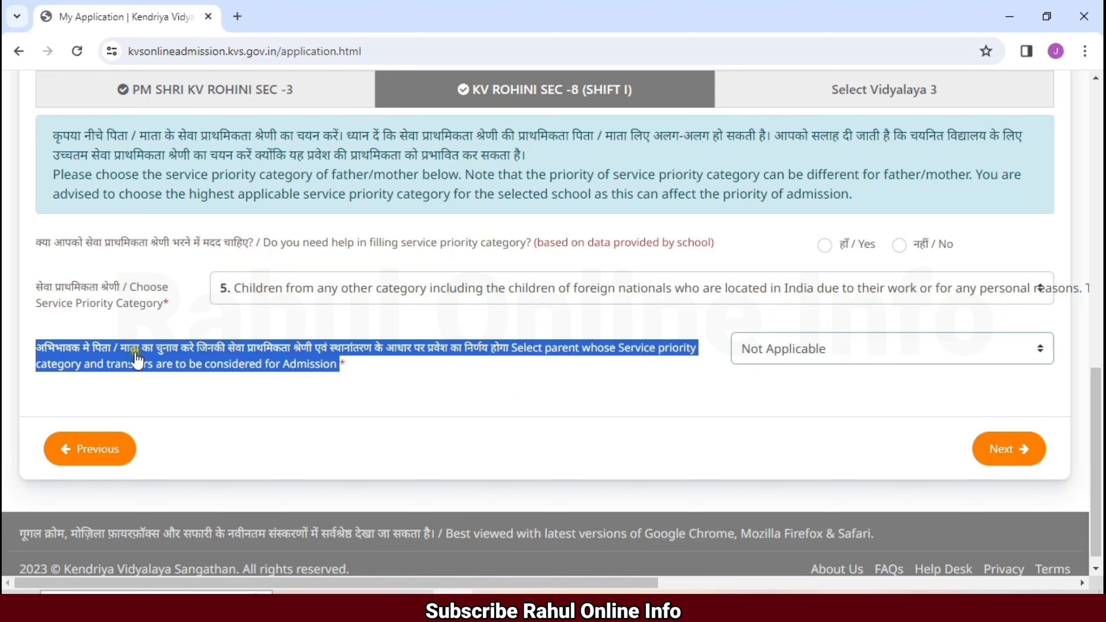
click(796, 354)
click(781, 426)
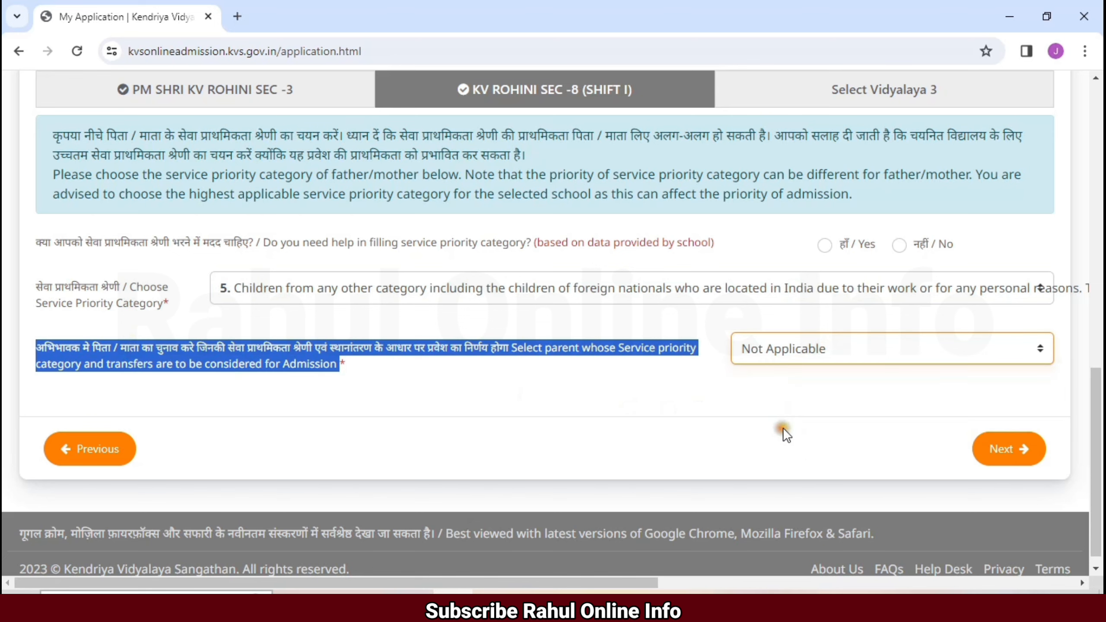
click(775, 403)
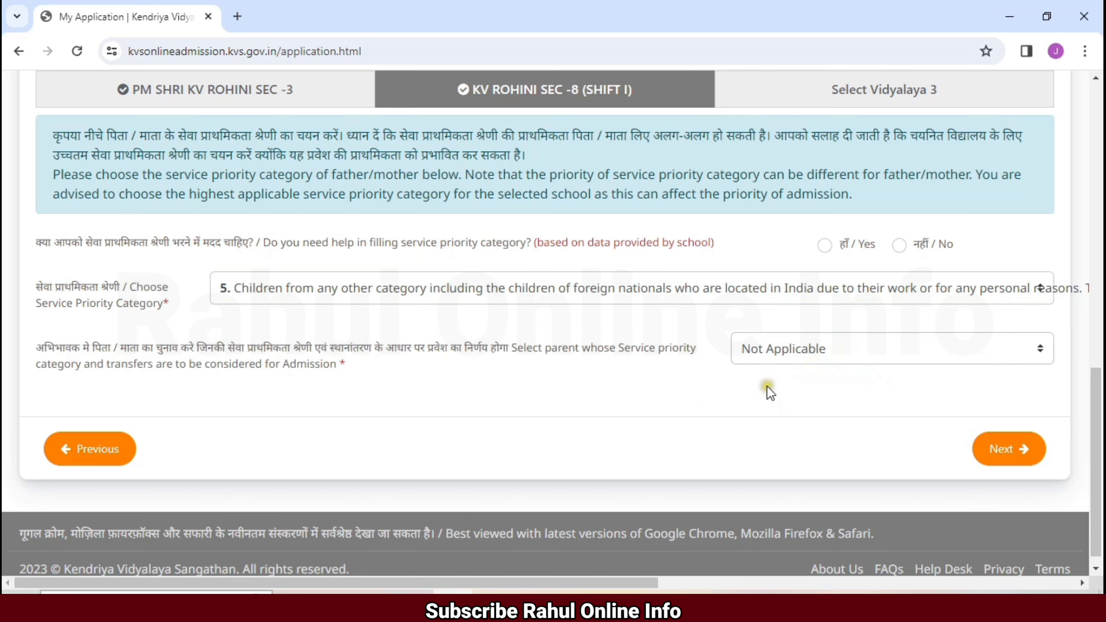
For the third Vidyalaya choice, select the state Delhi and the school KV SAINIK VIHAR
click(899, 95)
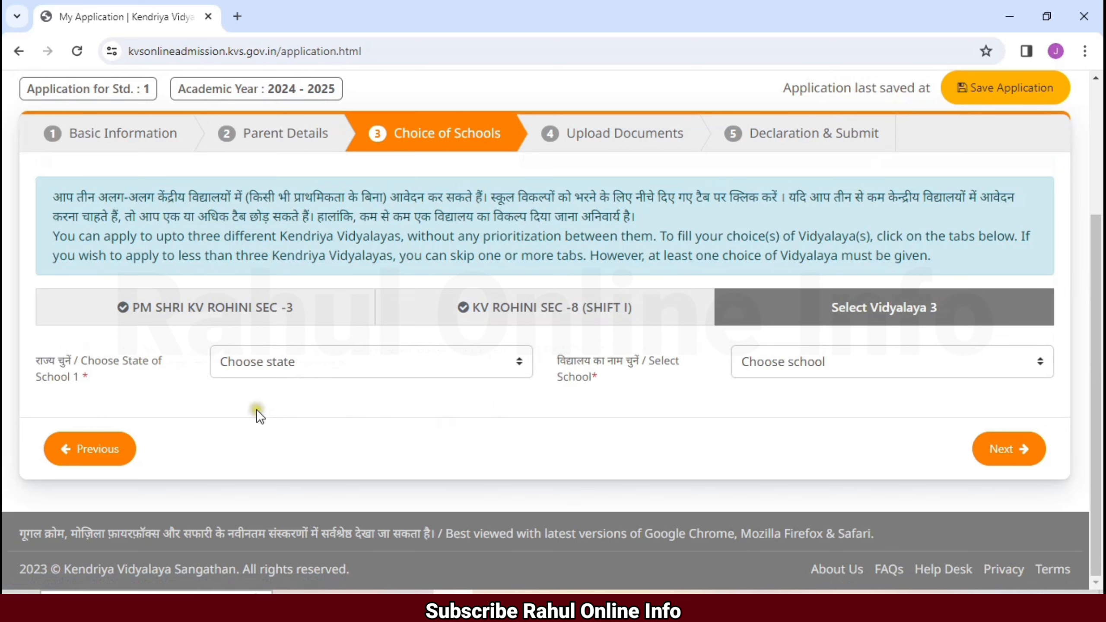
click(254, 363)
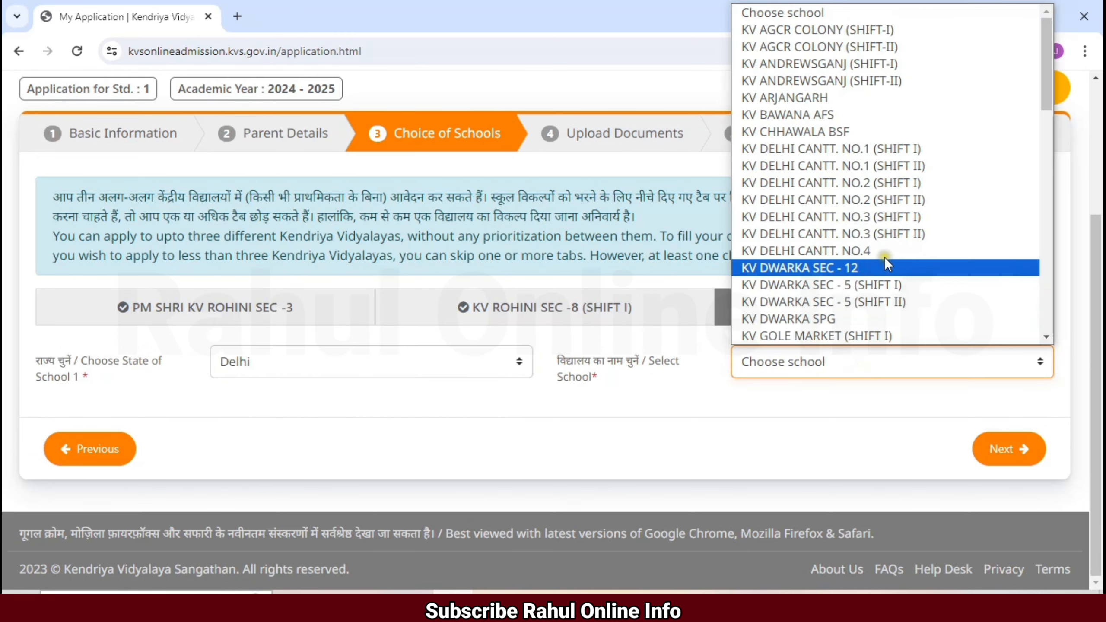
scroll(918, 165, down, 2)
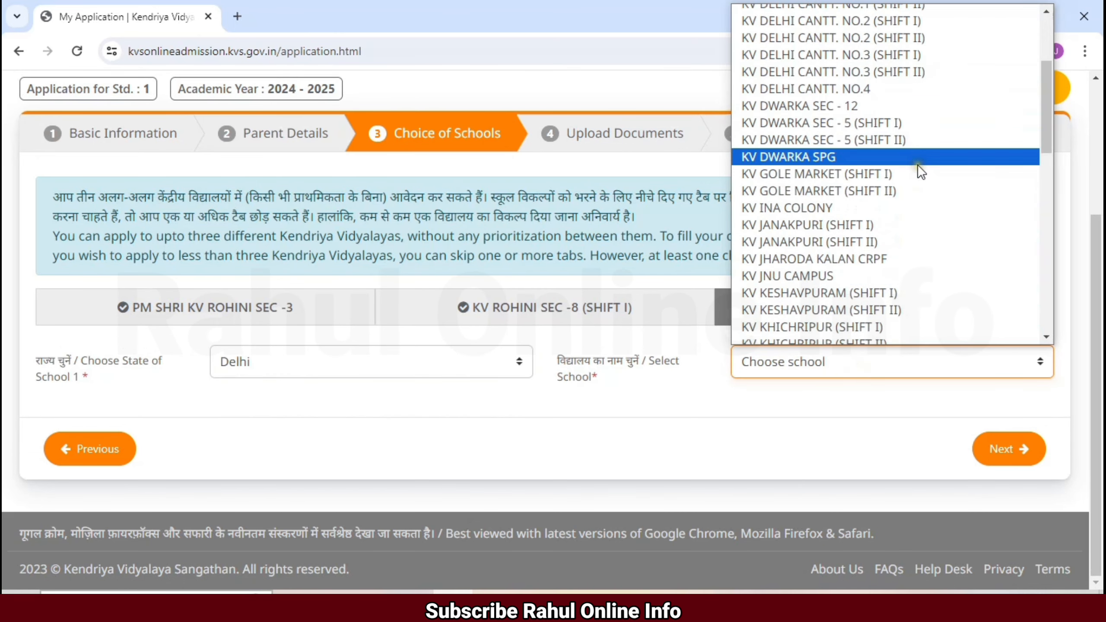
scroll(786, 107, down, 10)
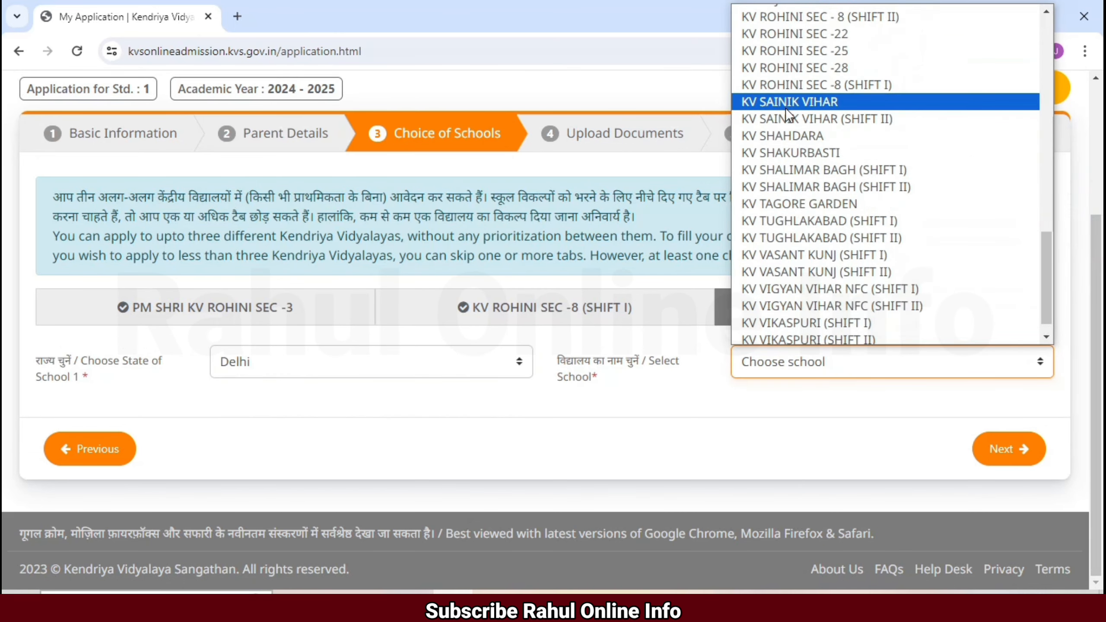
click(785, 102)
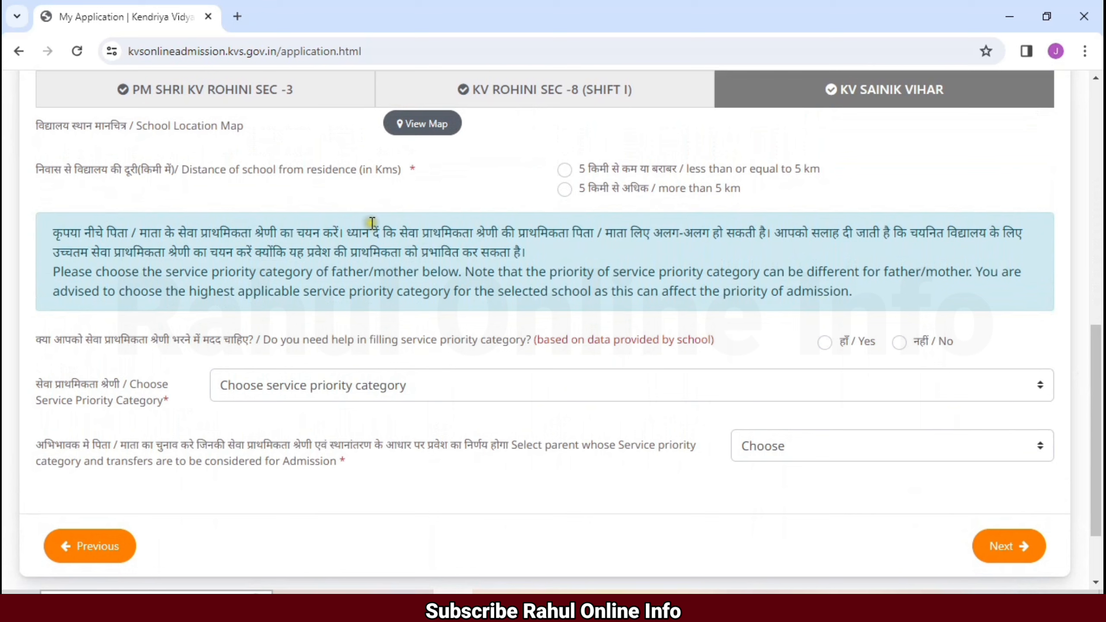
Set the distance of KV SAINIK VIHAR from the residence to less than or equal to 5 km and review the RTE eligibility notice
drag(36, 169, 152, 176)
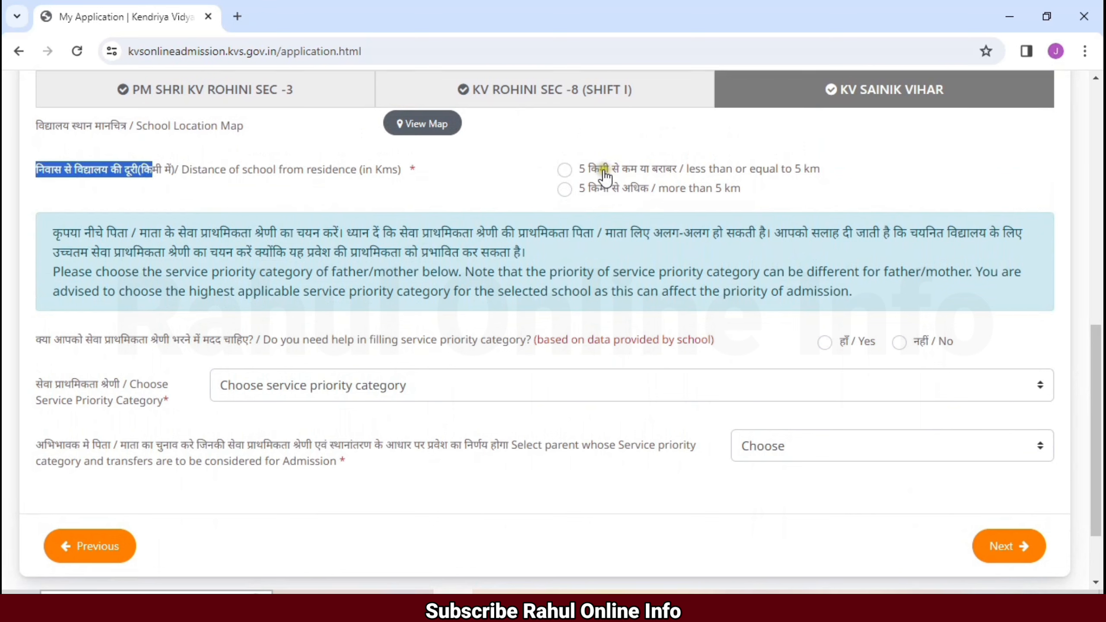
click(564, 169)
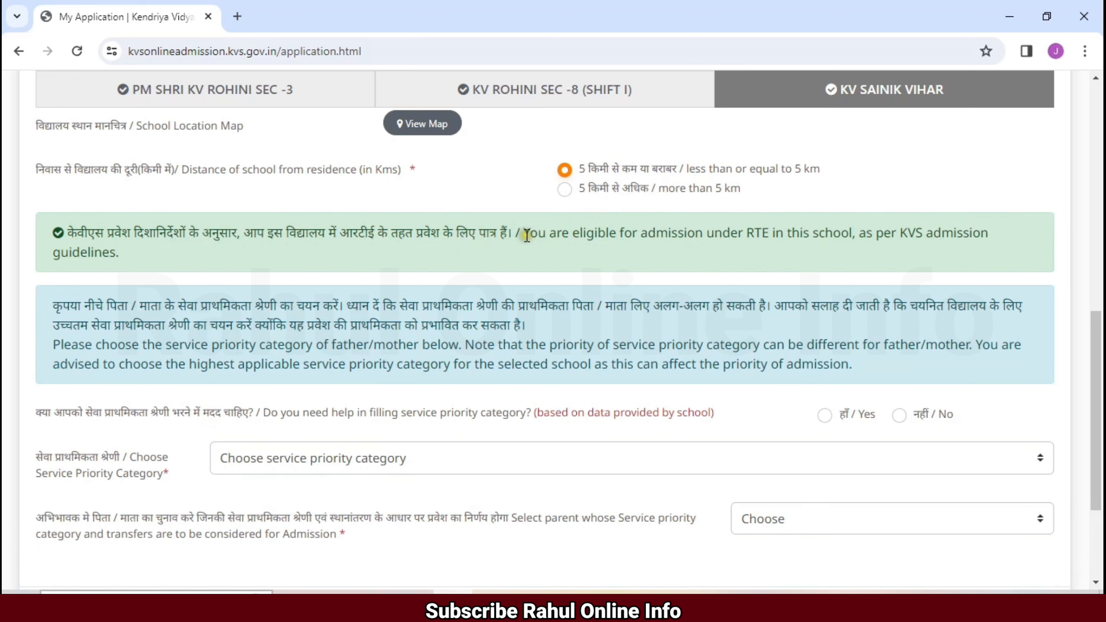
drag(527, 236, 859, 239)
scroll(447, 249, down, 3)
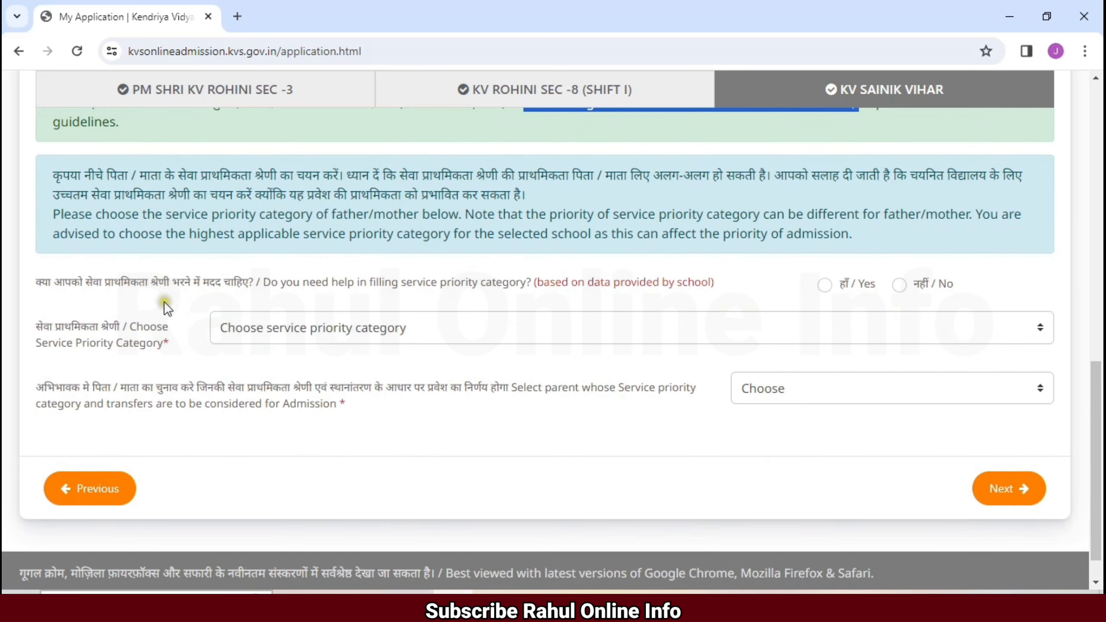
For KV SAINIK VIHAR, choose service priority category 5, children from any other category, and Not Applicable as the parent considered
click(236, 327)
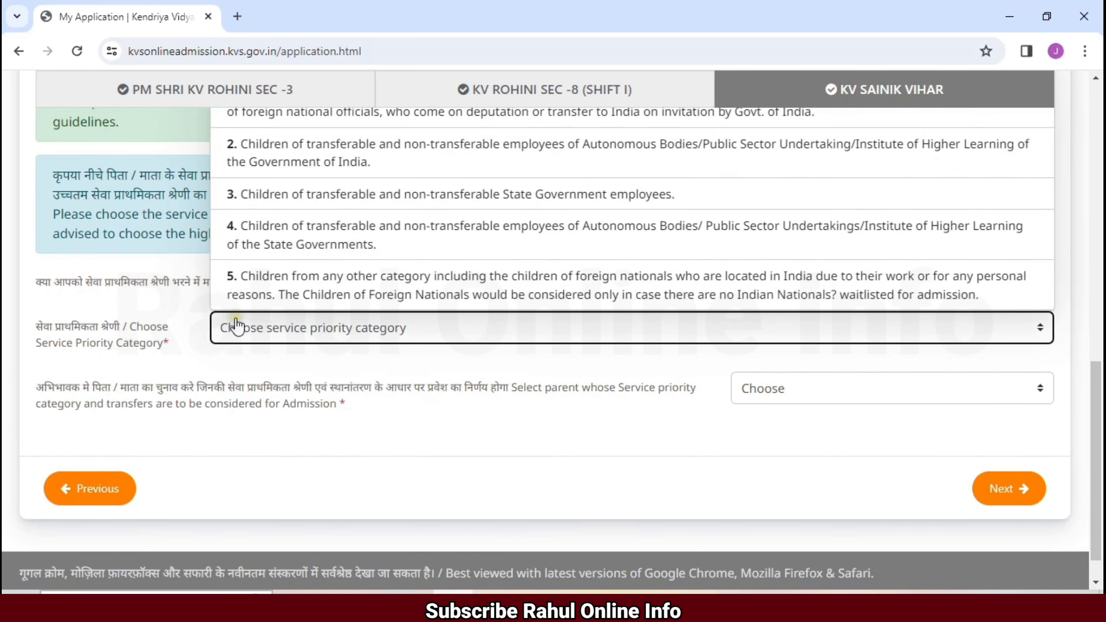
click(289, 296)
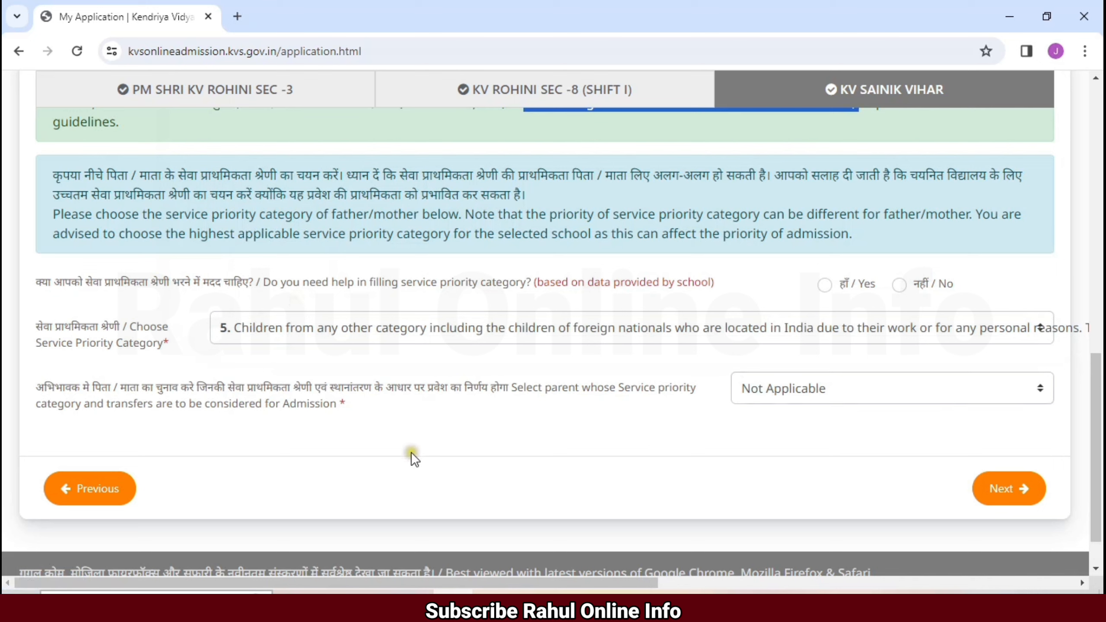
drag(43, 388, 733, 419)
click(796, 385)
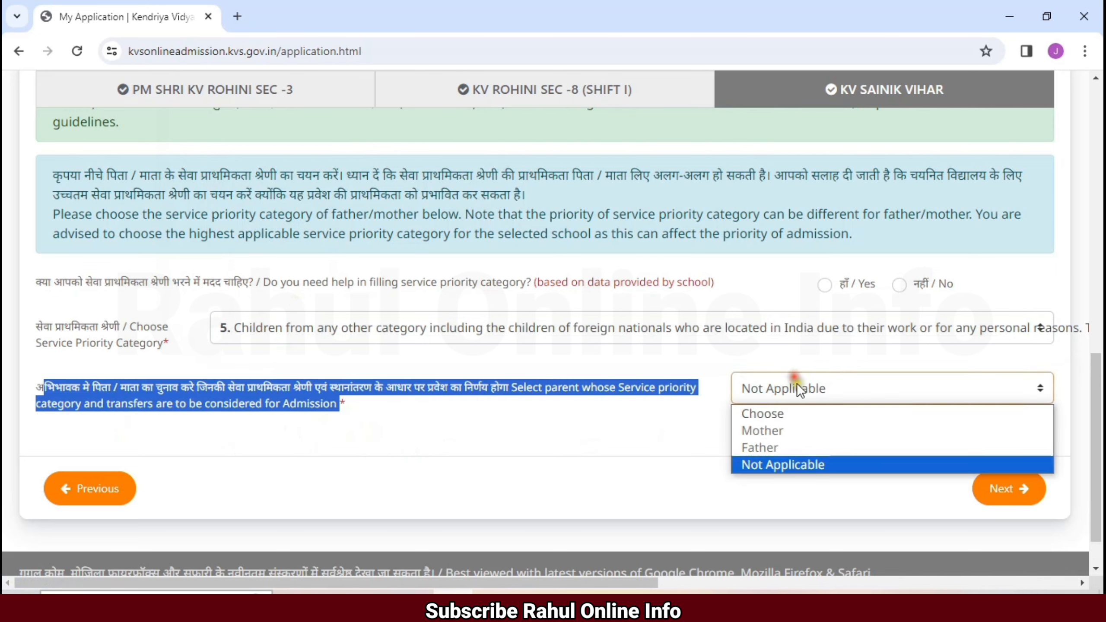
click(773, 470)
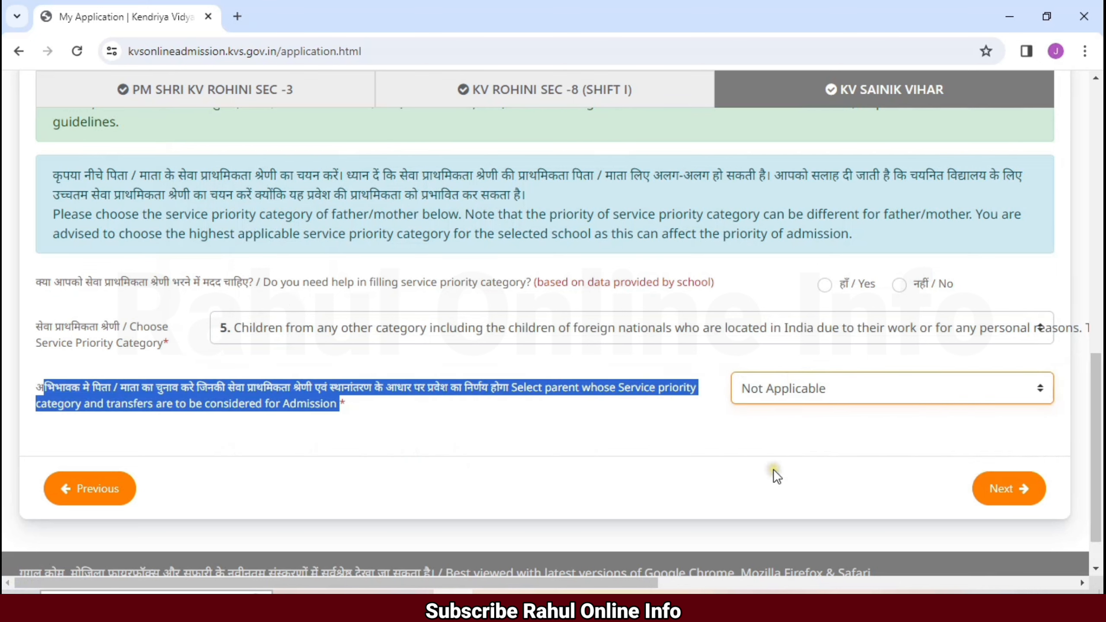
click(774, 470)
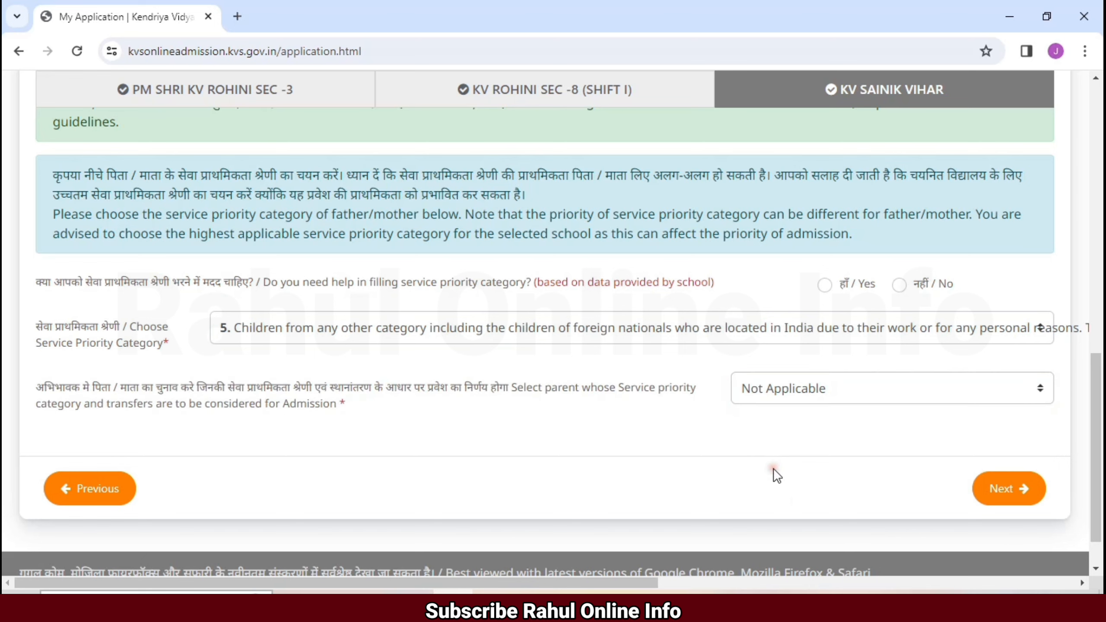
Continue to the document upload section and review the file requirements for the child's birth date proof and passport size photo
click(1024, 497)
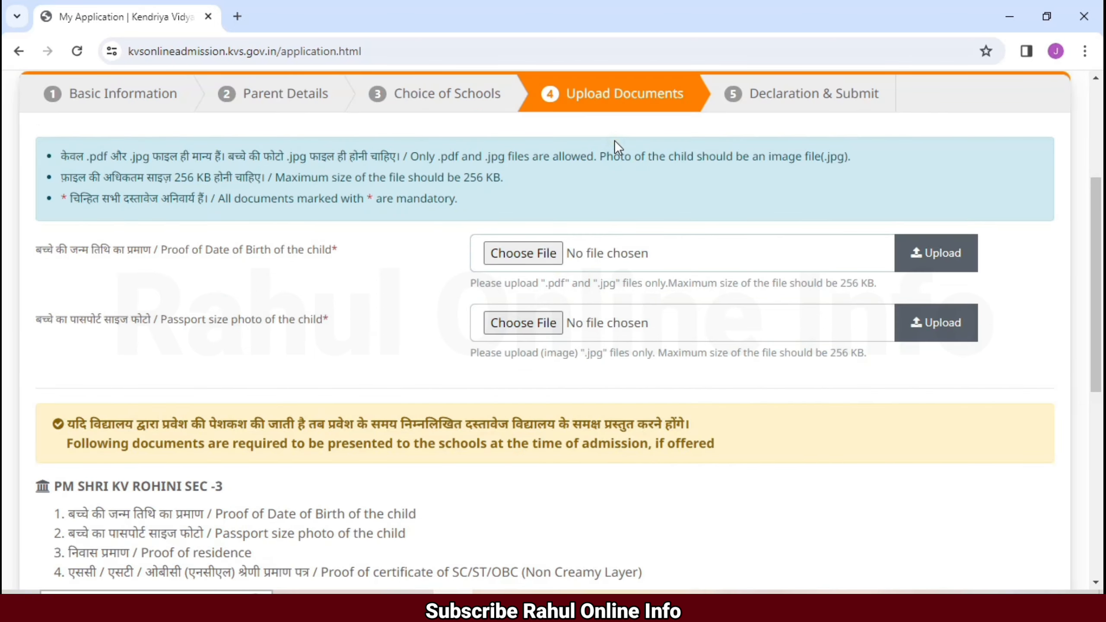
double_click(99, 280)
click(227, 251)
drag(217, 249, 457, 283)
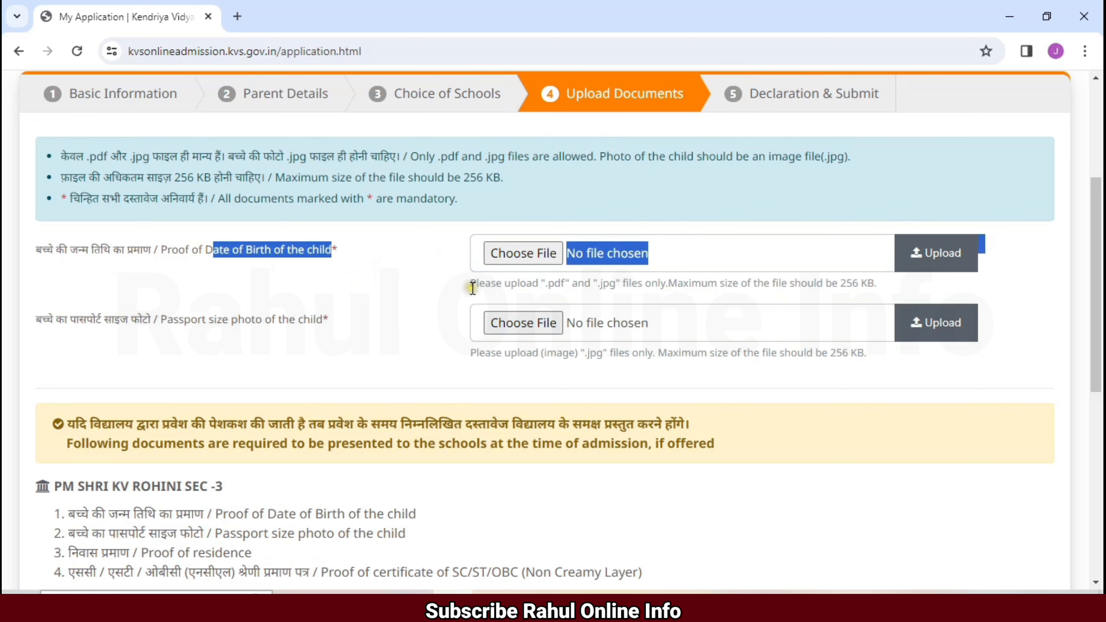
click(661, 282)
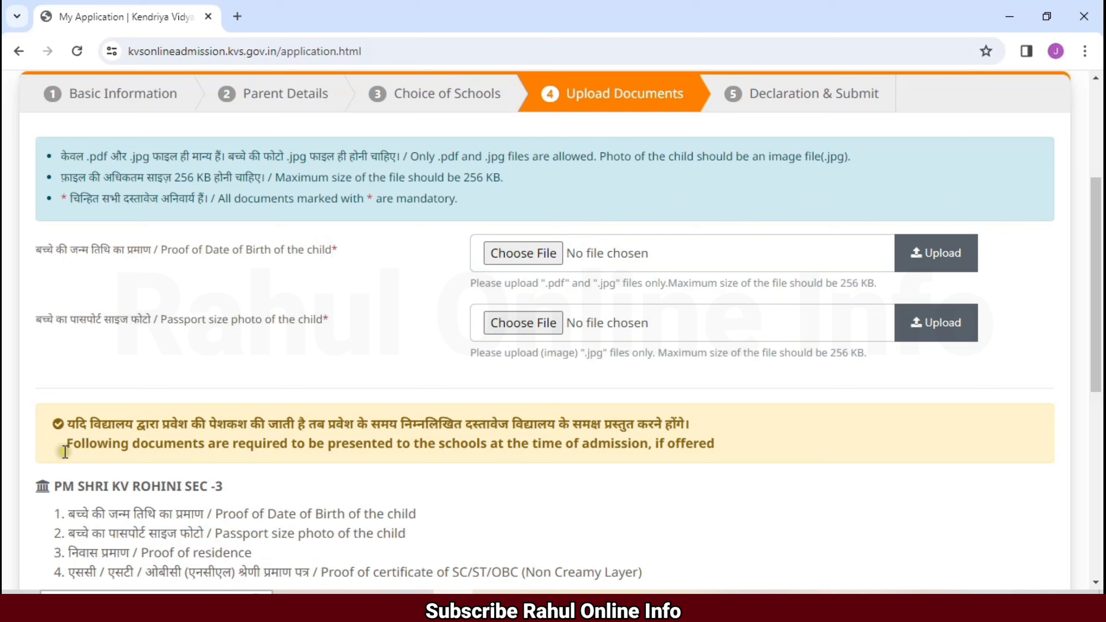
click(37, 320)
drag(37, 322, 603, 360)
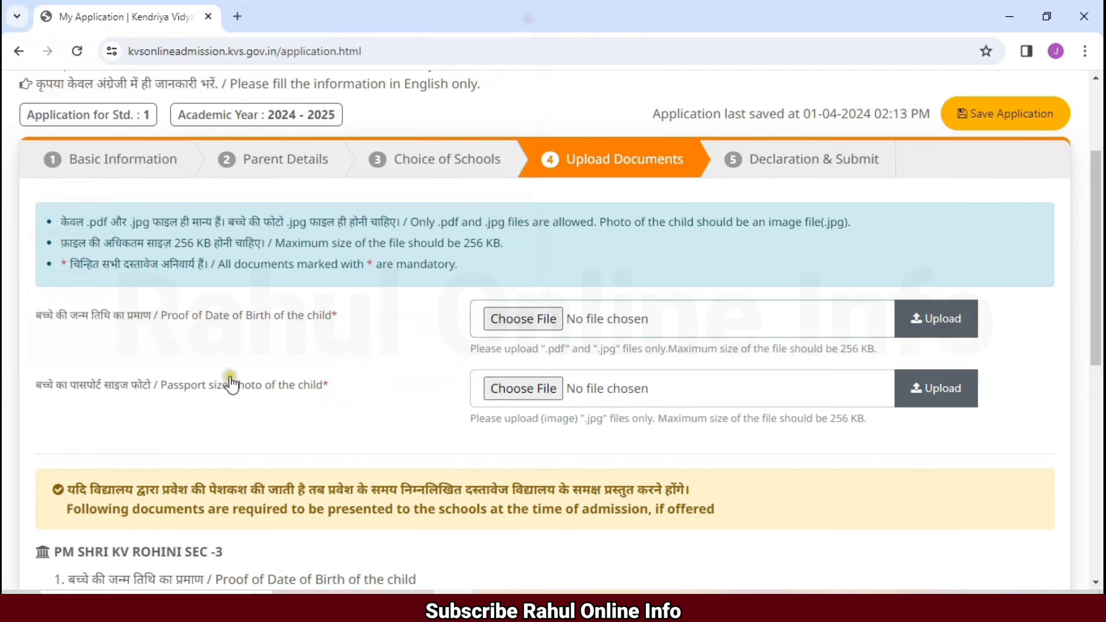
Upload PICTURE.jpg as the proof of date of birth of the child and dismiss the upload message
click(527, 320)
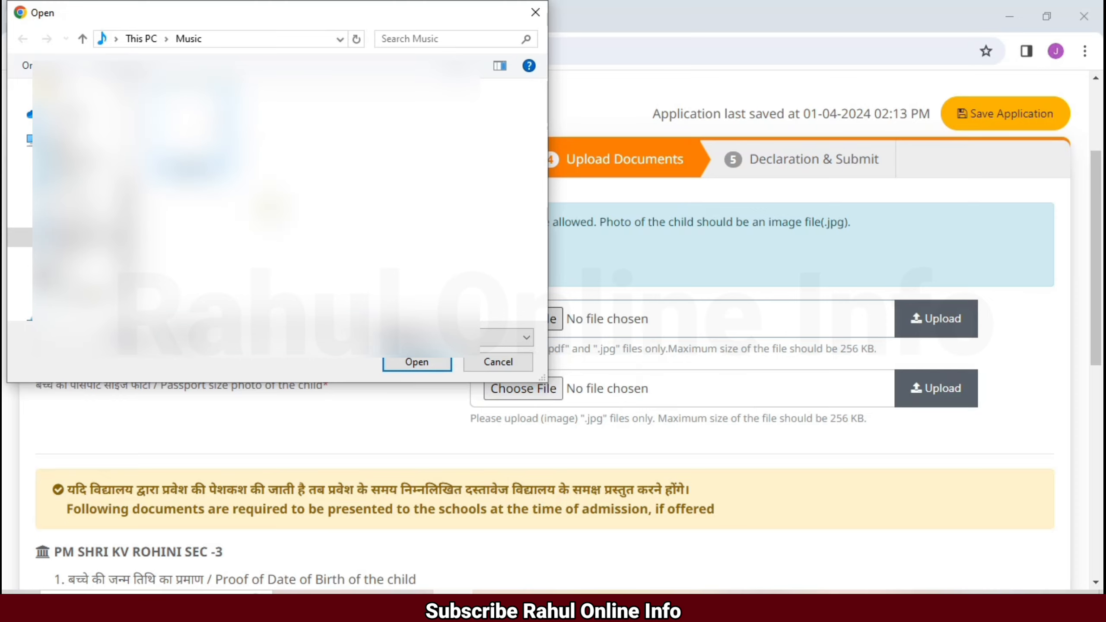
click(417, 361)
click(929, 318)
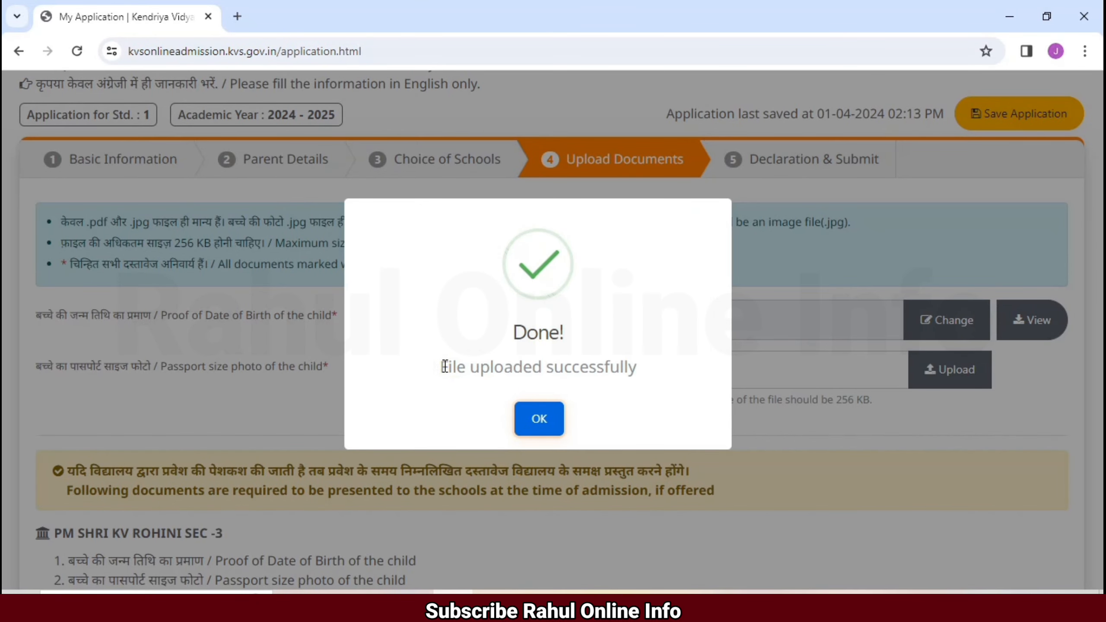
drag(444, 366, 516, 414)
click(528, 419)
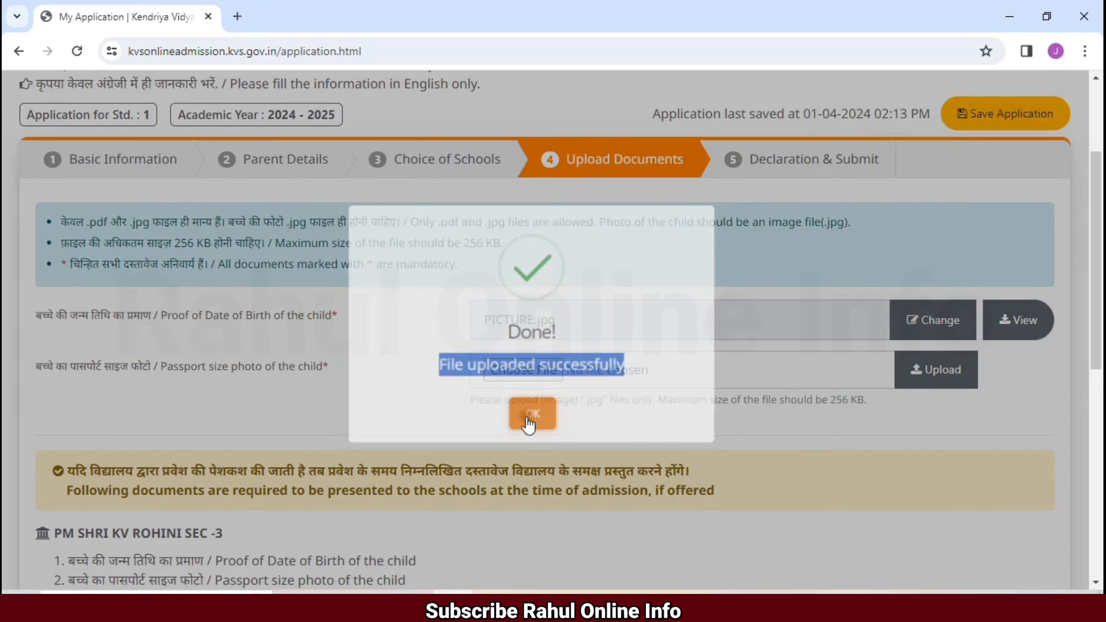
Upload PICTURE.jpg as the passport size photo of the child and dismiss the upload message
click(37, 365)
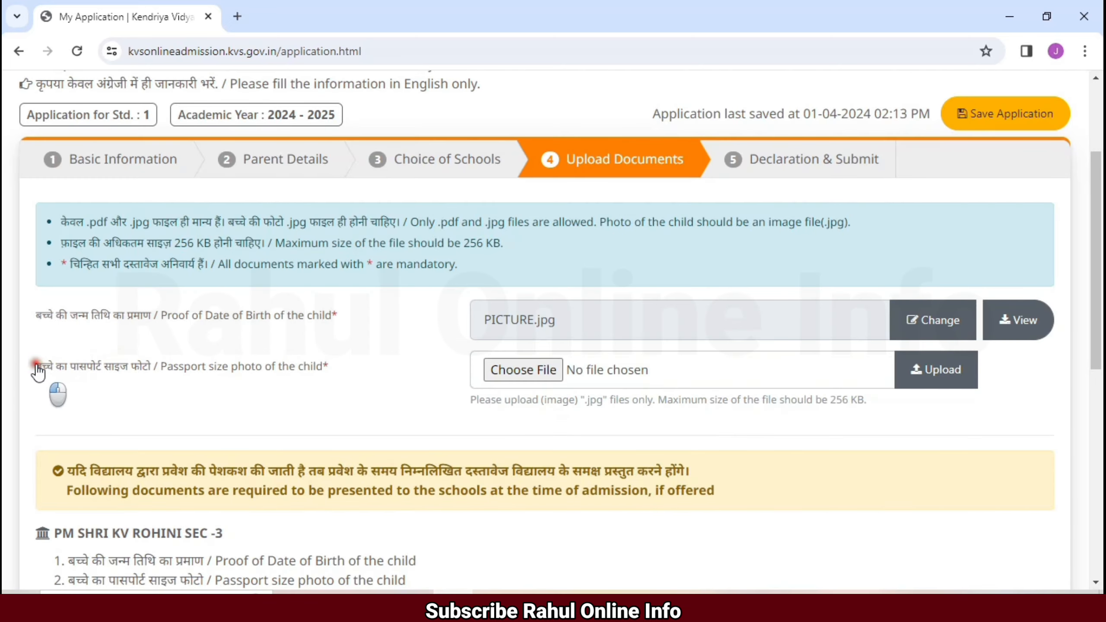
drag(37, 371, 341, 379)
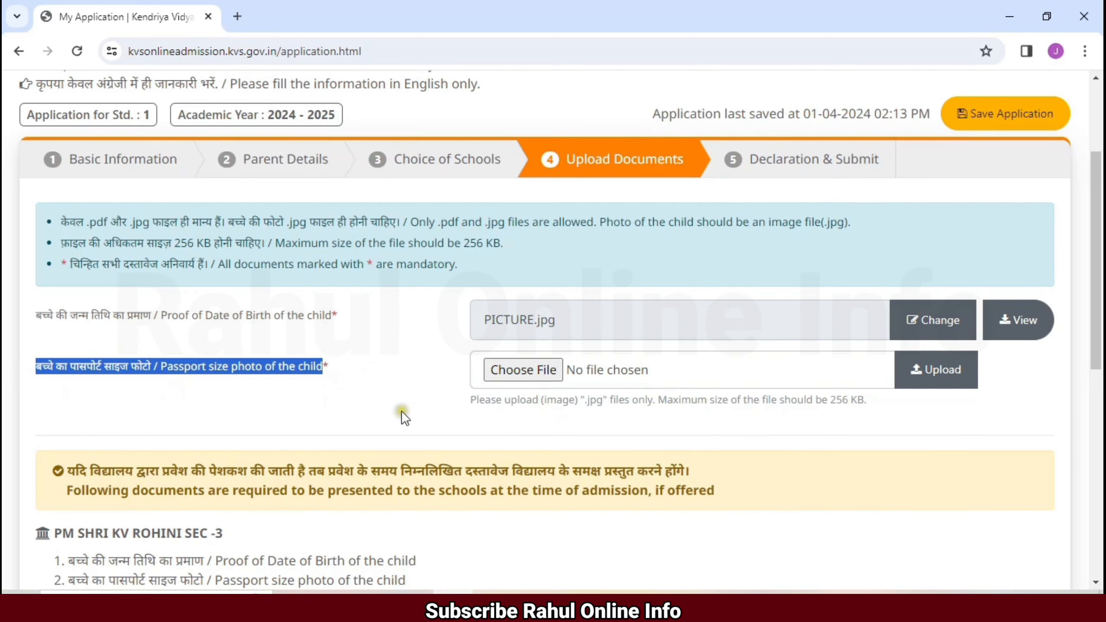
click(521, 371)
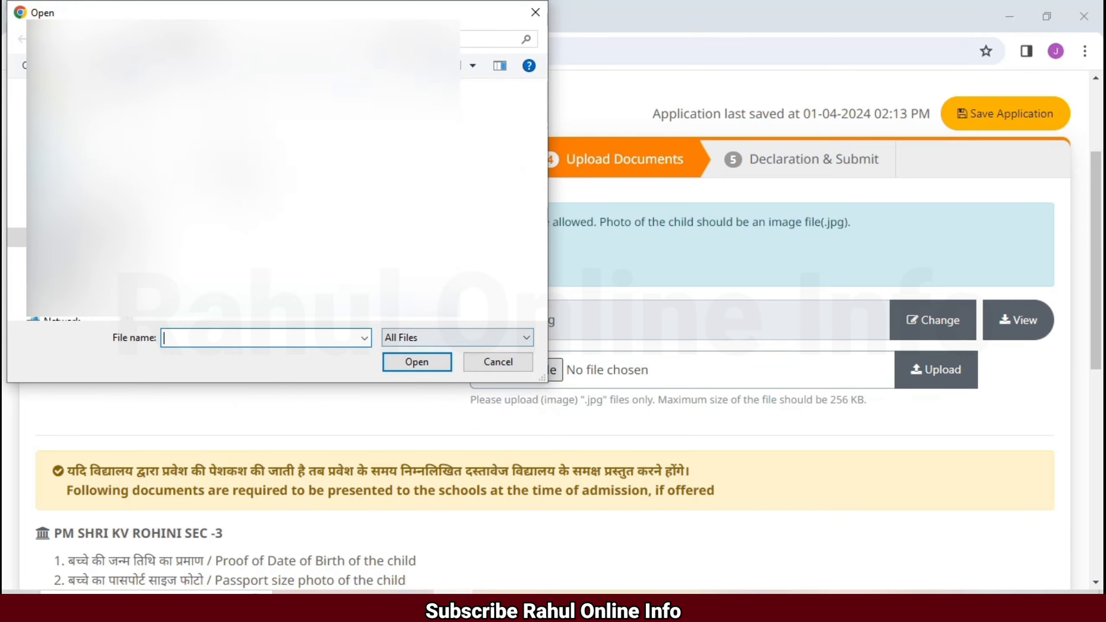
text(PICTURE)
click(400, 356)
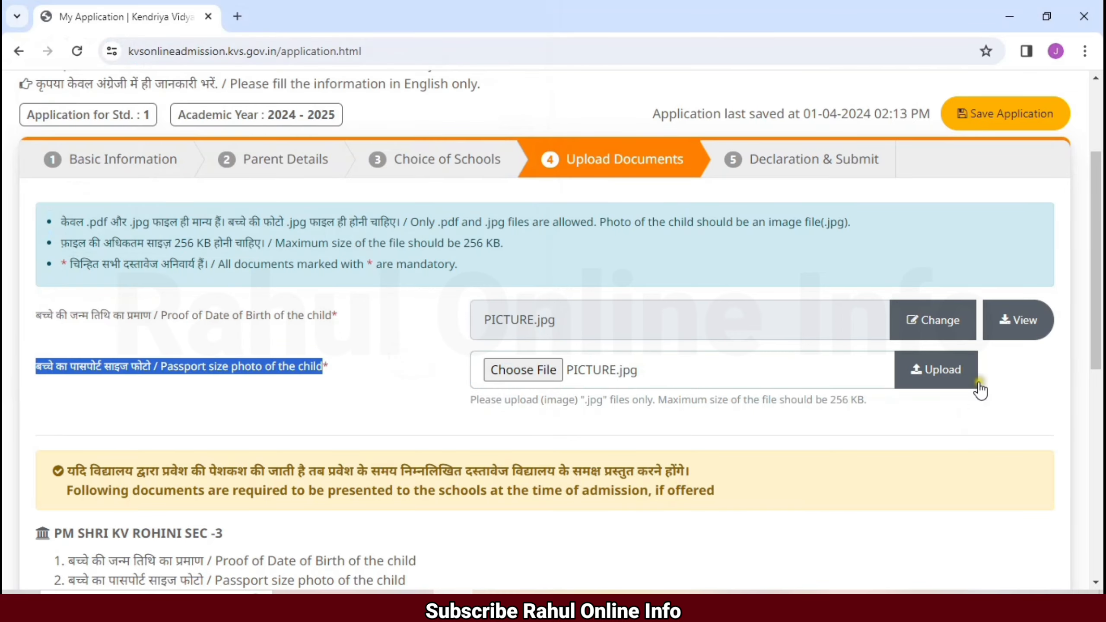
click(948, 377)
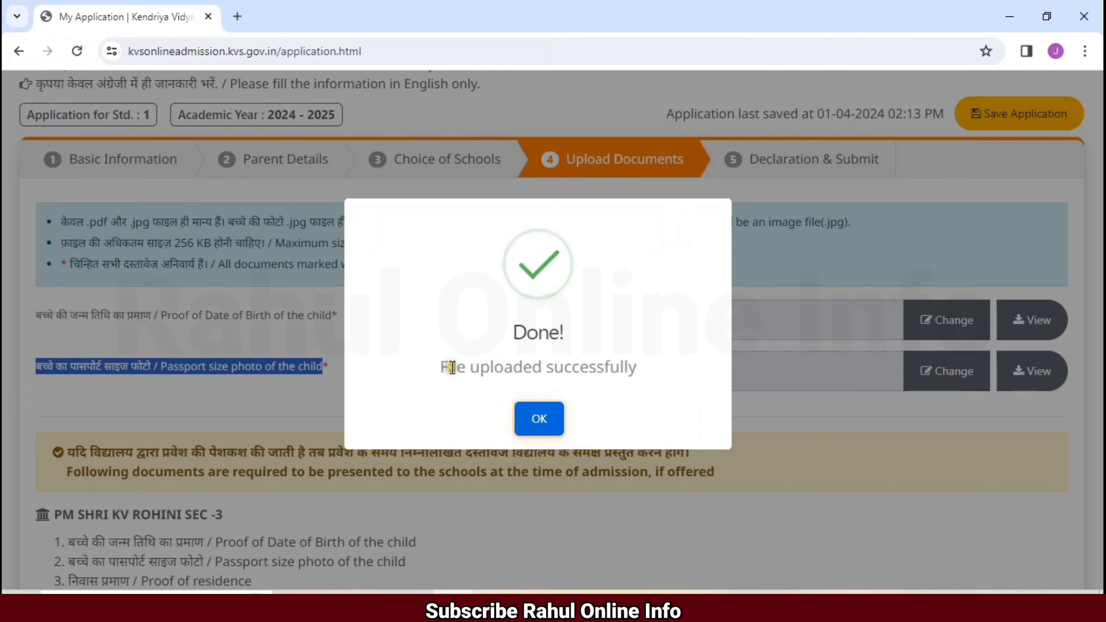
drag(452, 368, 590, 386)
click(540, 418)
Review the list of documents to present at admission, focusing on those for PM SHRI KV ROHINI SEC -3
scroll(915, 291, down, 6)
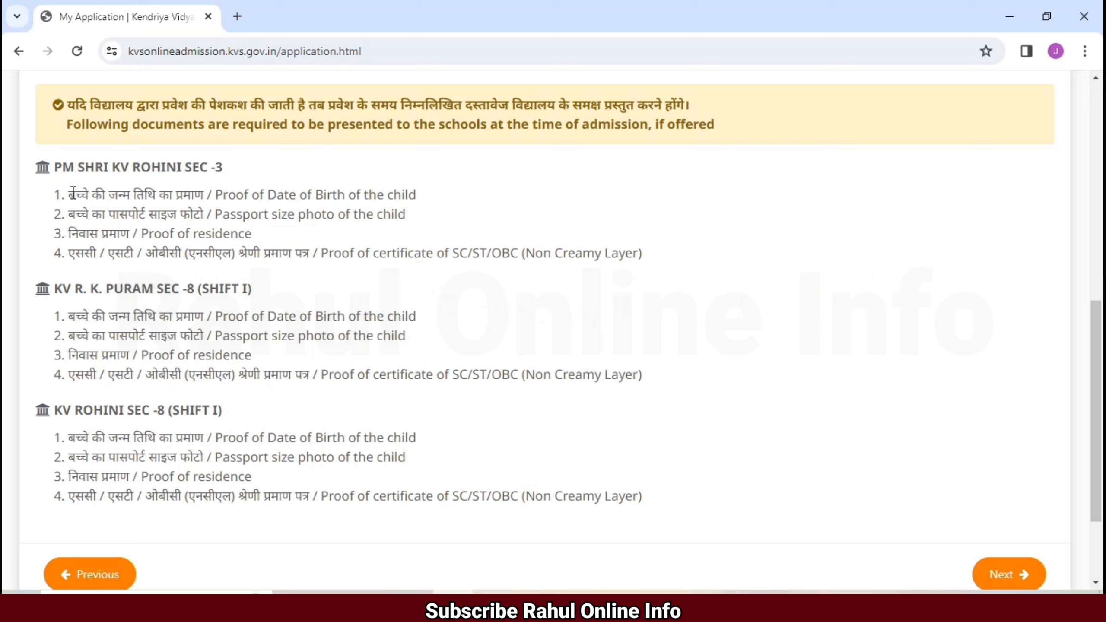
drag(71, 193, 196, 196)
drag(70, 218, 214, 216)
click(74, 234)
drag(74, 234, 247, 229)
drag(69, 253, 638, 244)
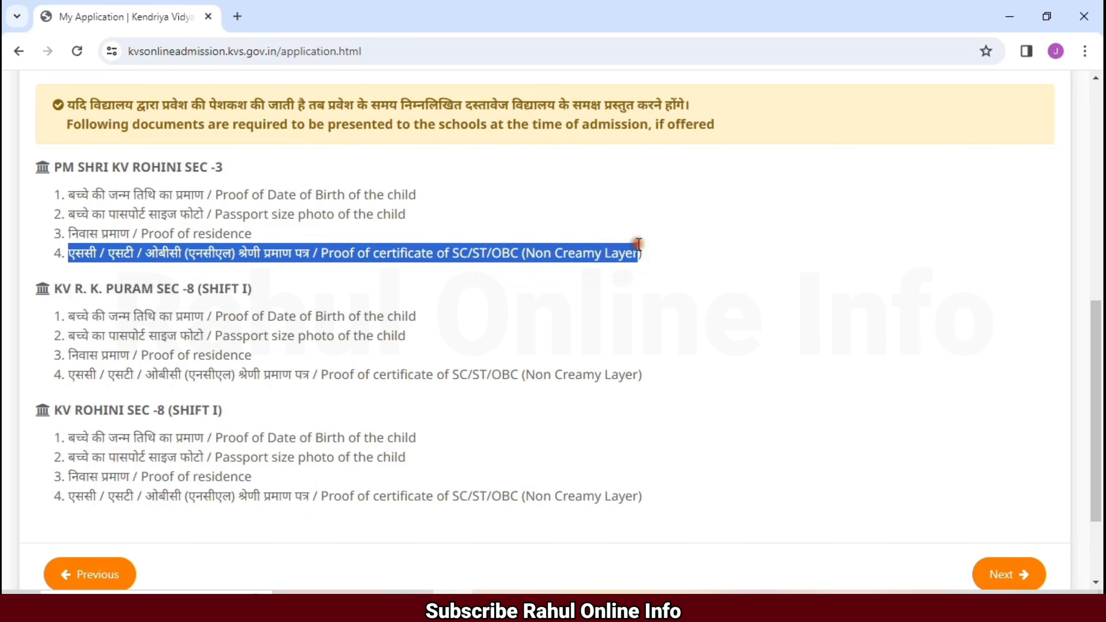
click(696, 371)
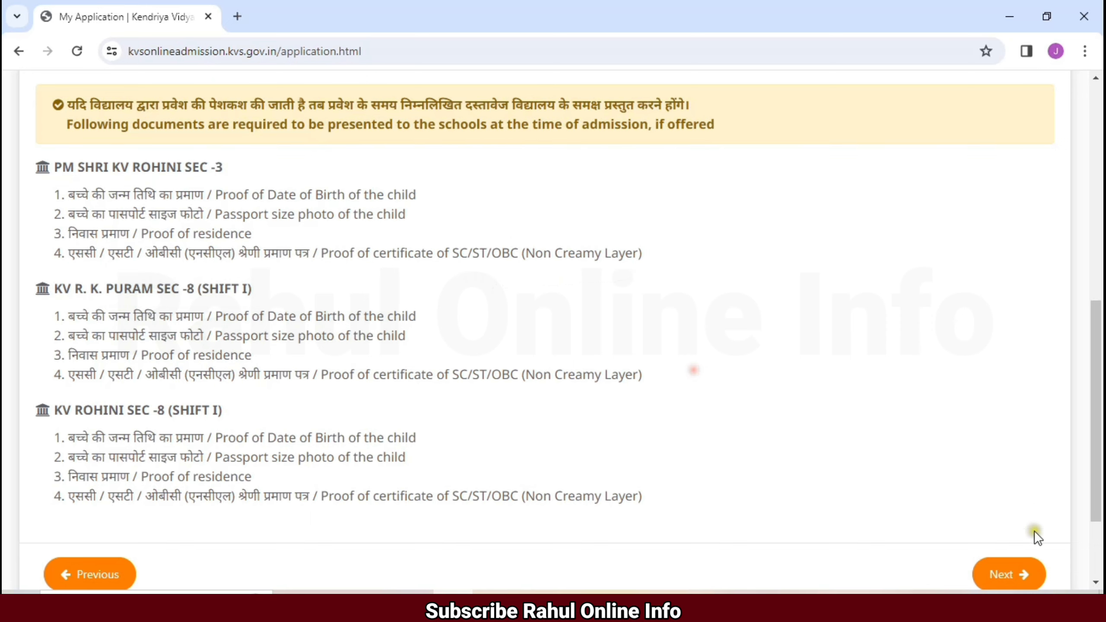
Continue to the declaration and submission section and read through the declaration by the parent
click(992, 573)
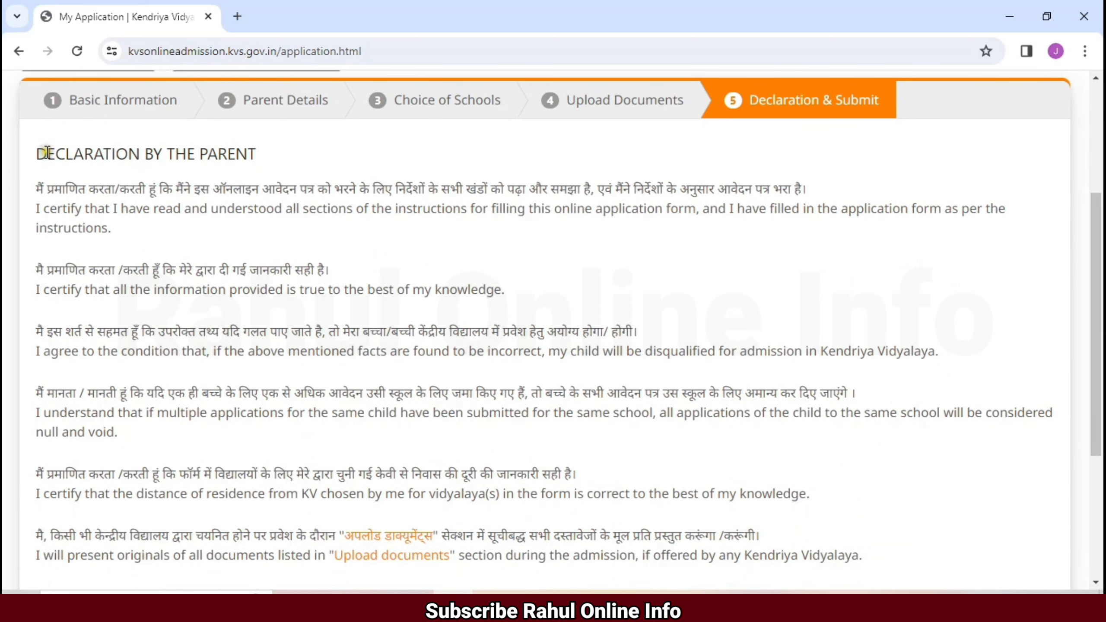
drag(38, 154, 274, 165)
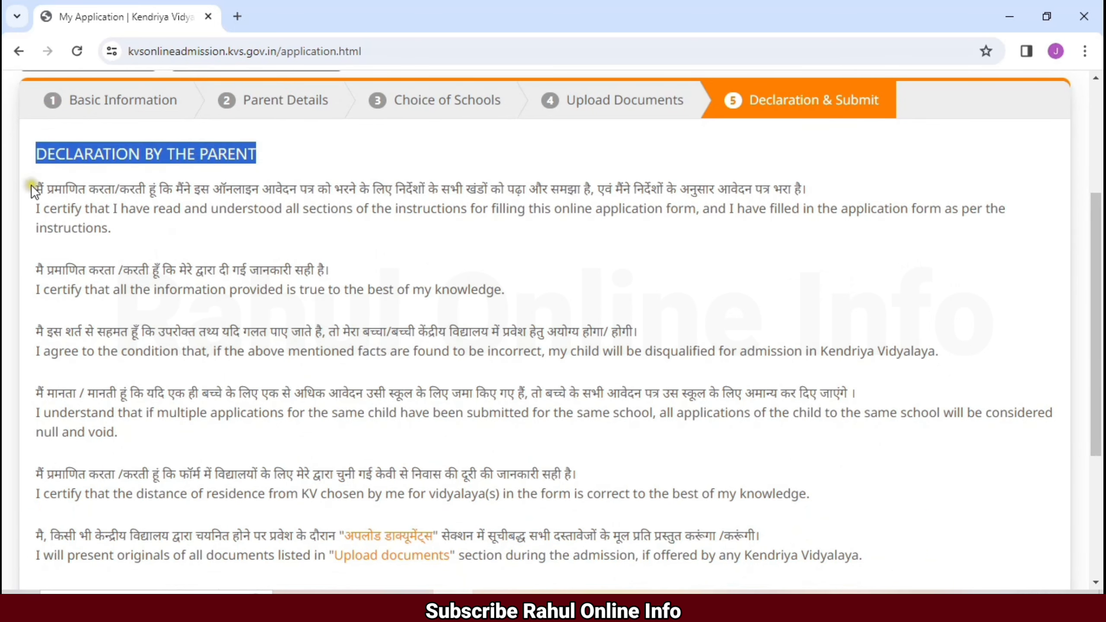
drag(31, 187, 856, 516)
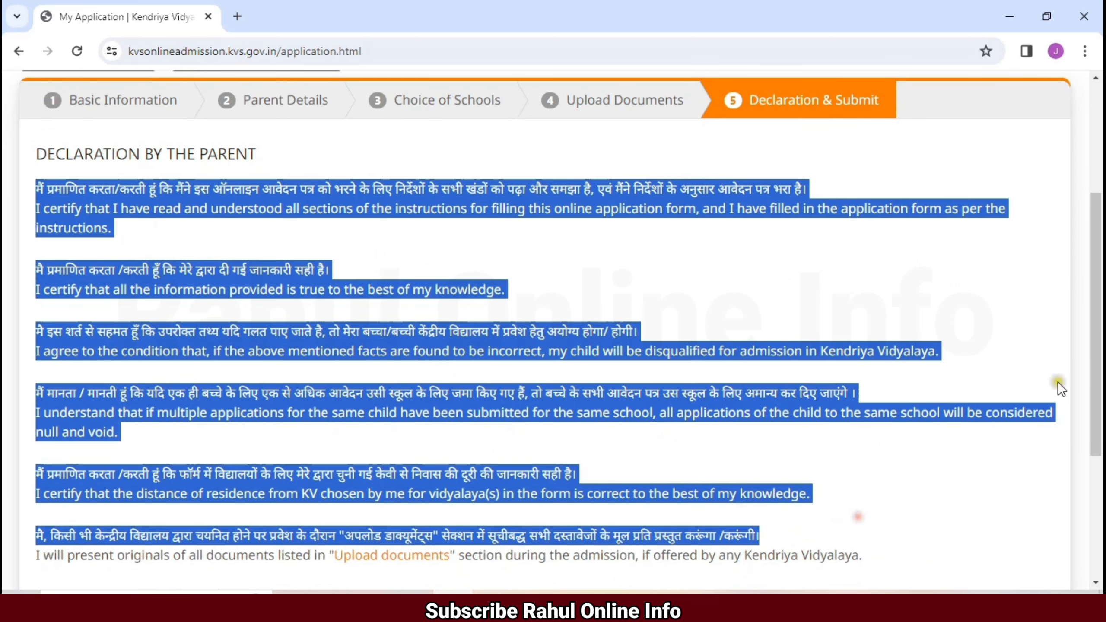
scroll(856, 516, down, 5)
click(548, 339)
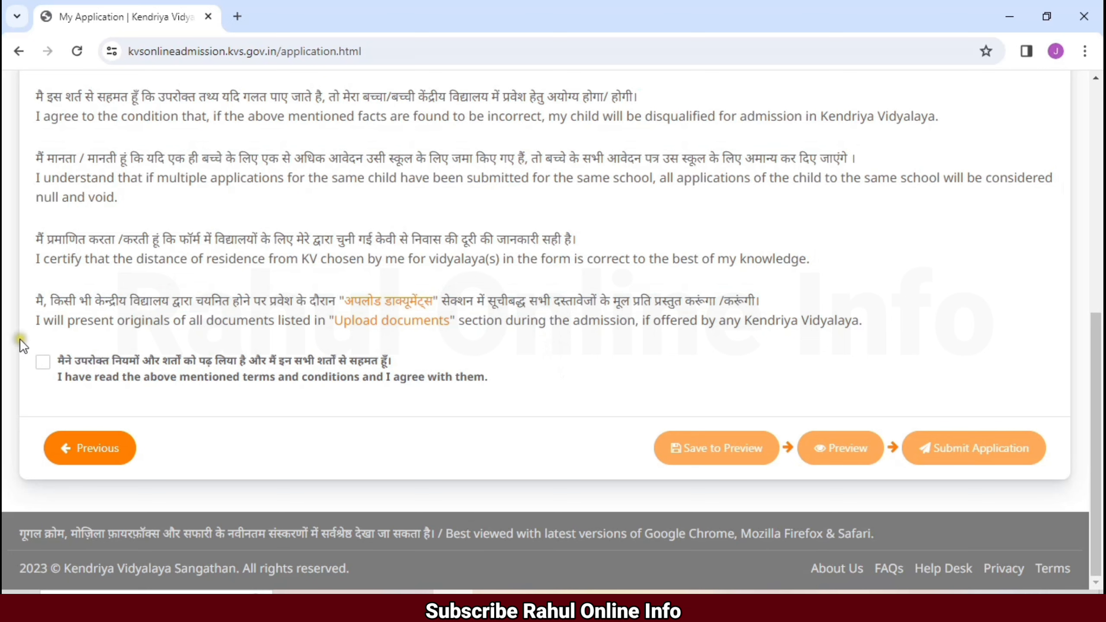
Agree to the declaration's terms and conditions and save the application for preview
click(43, 362)
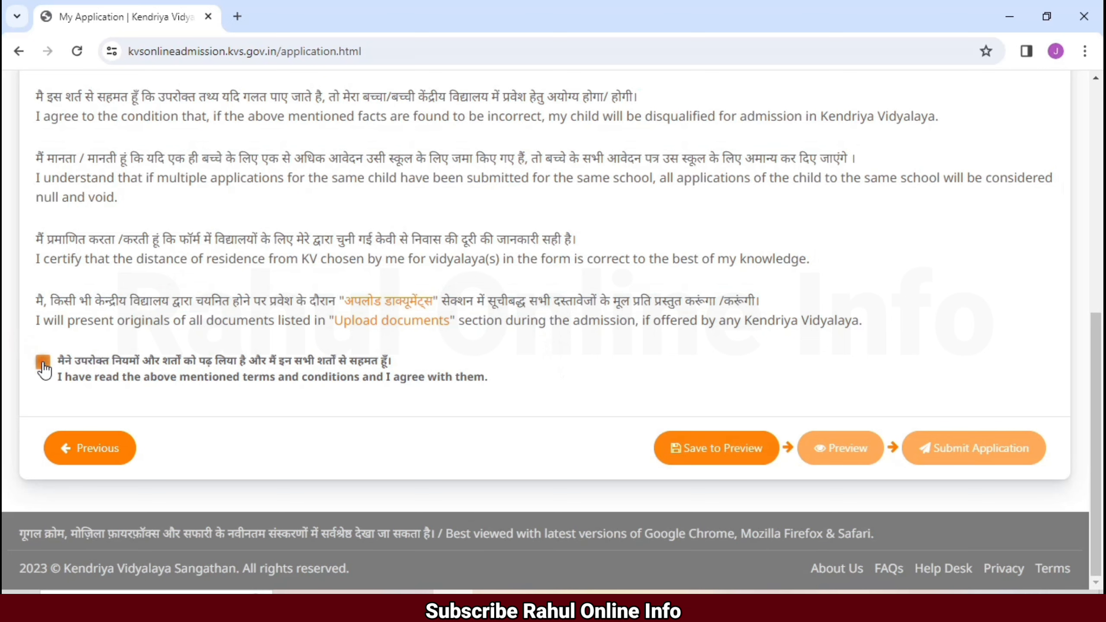
click(711, 453)
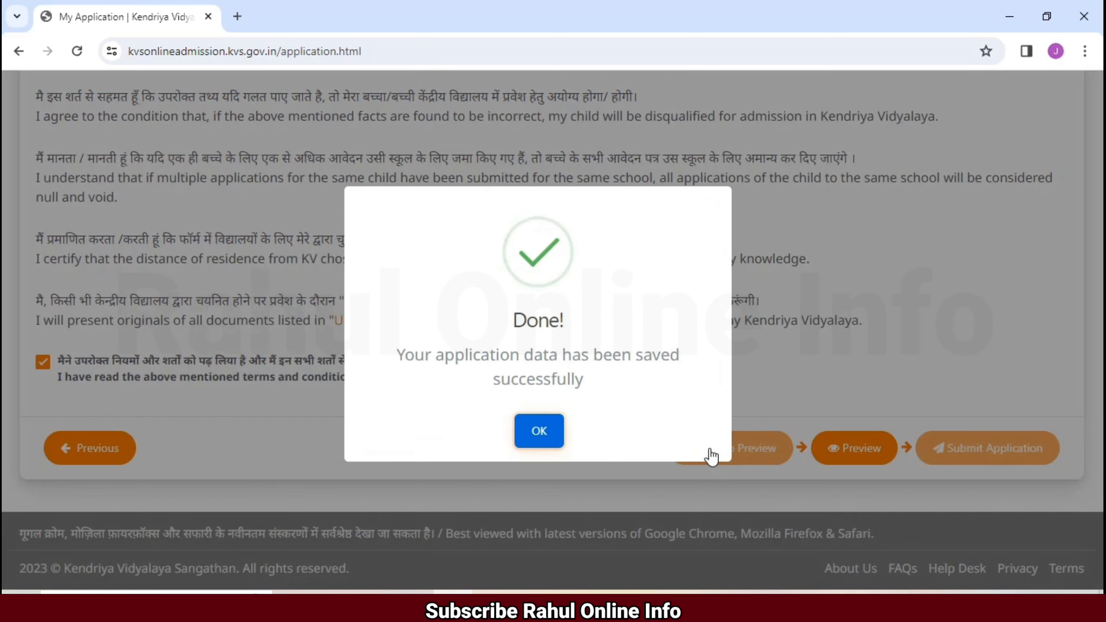
click(535, 441)
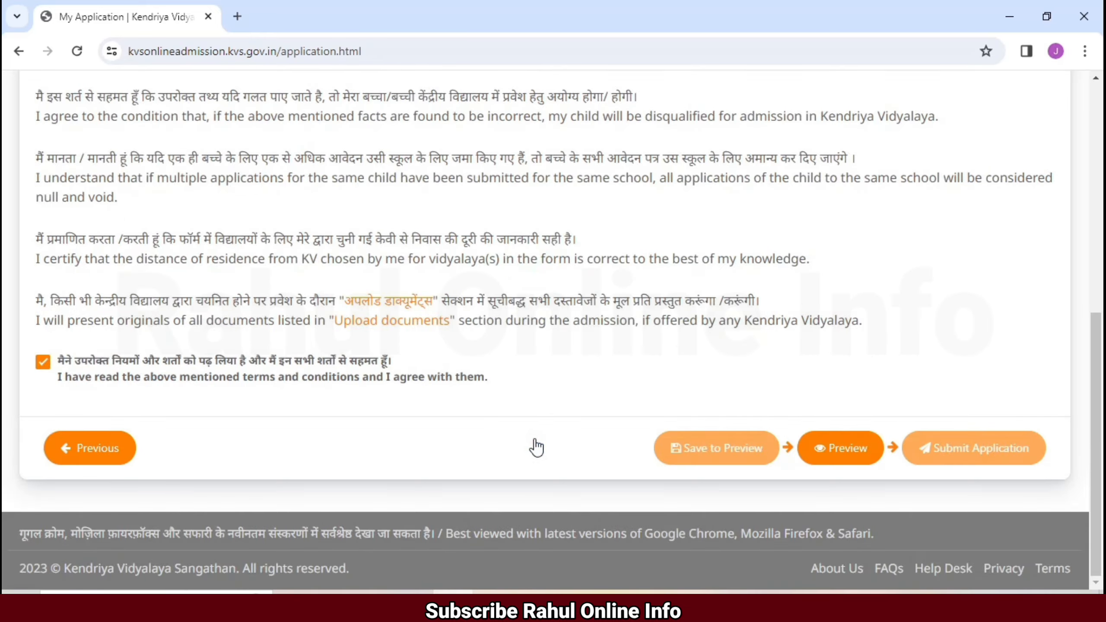
Open the application preview and look through the saved details
click(849, 446)
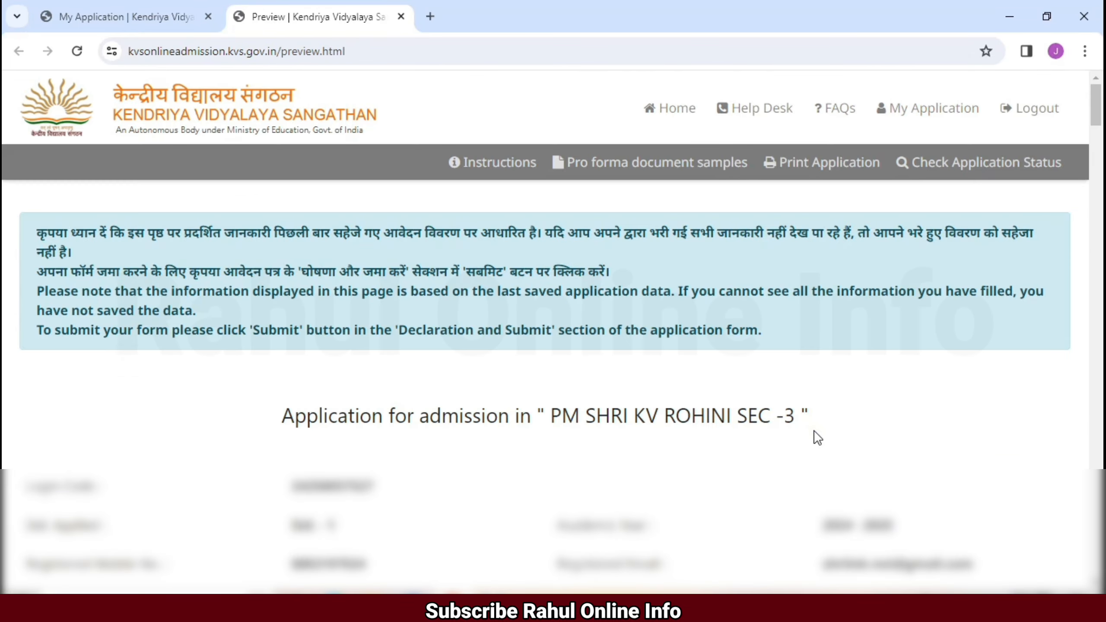
scroll(817, 438, down, 20)
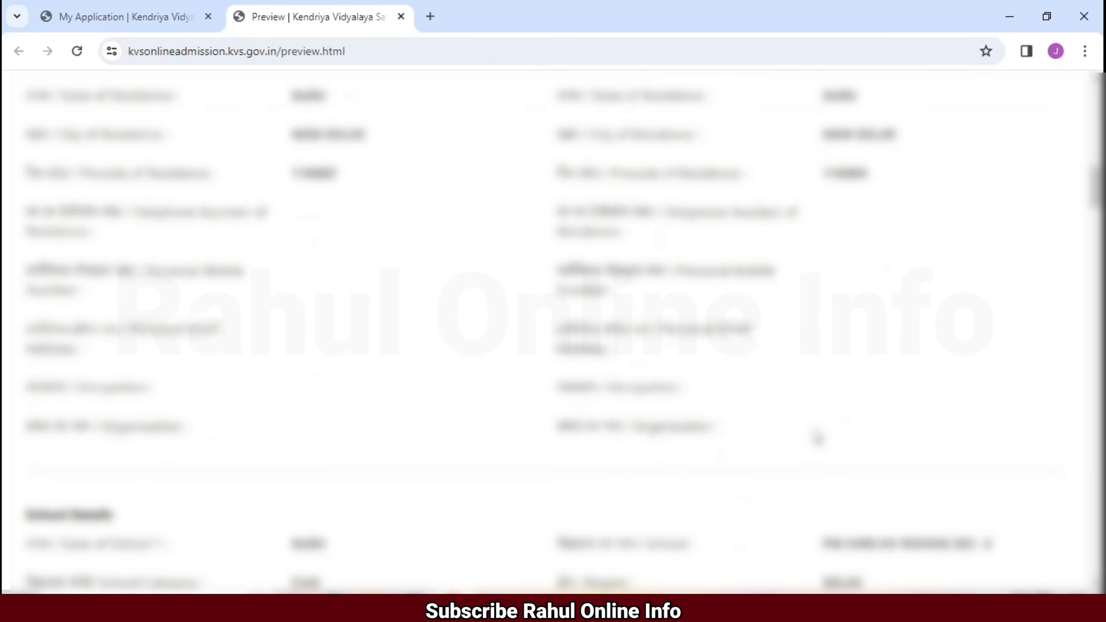
scroll(817, 438, up, 10)
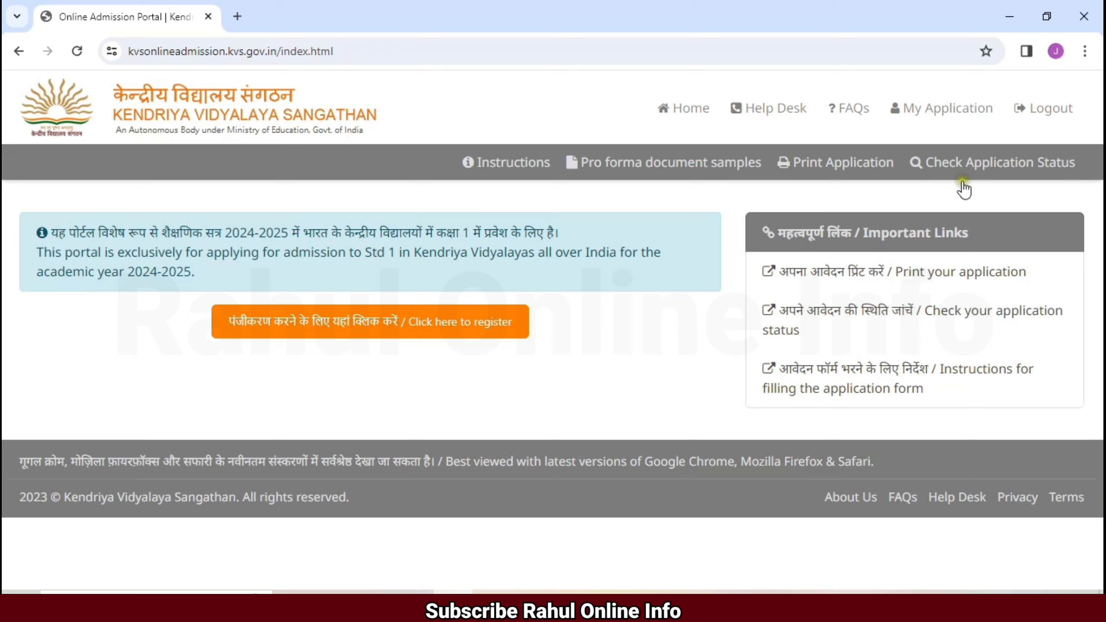
Open the application status check from the portal home page and examine the sign-in fields it requires
click(977, 164)
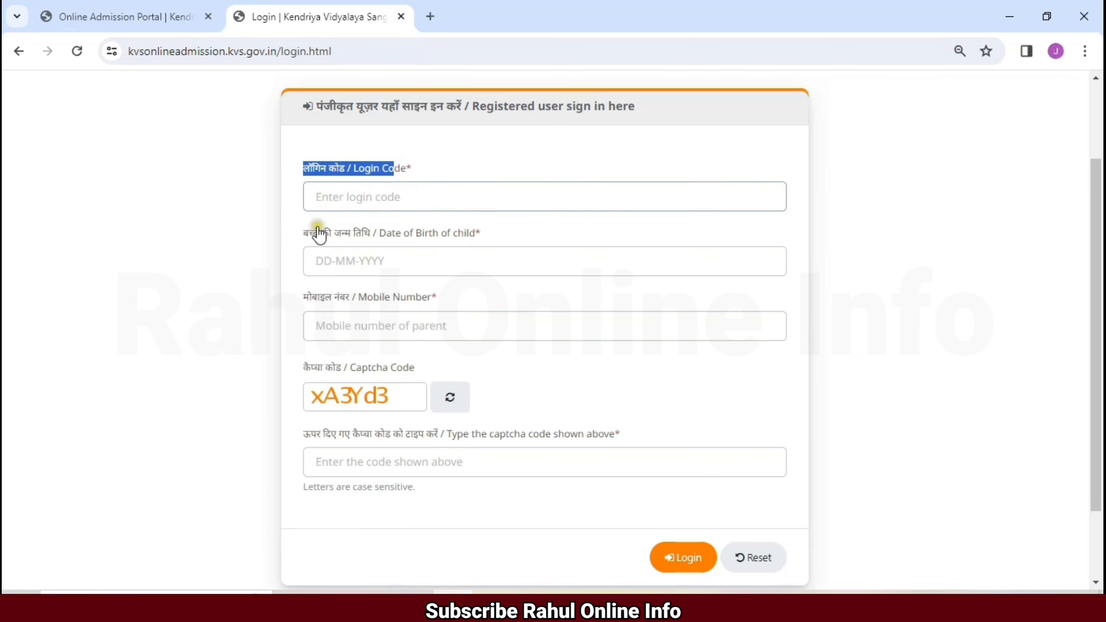
drag(311, 233, 389, 301)
click(363, 456)
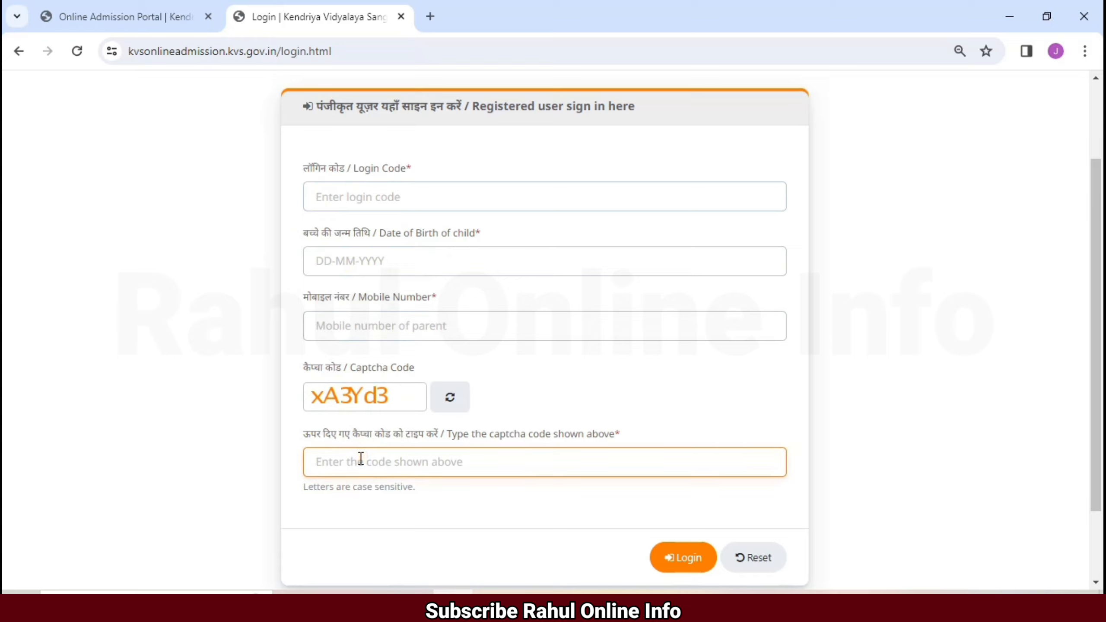